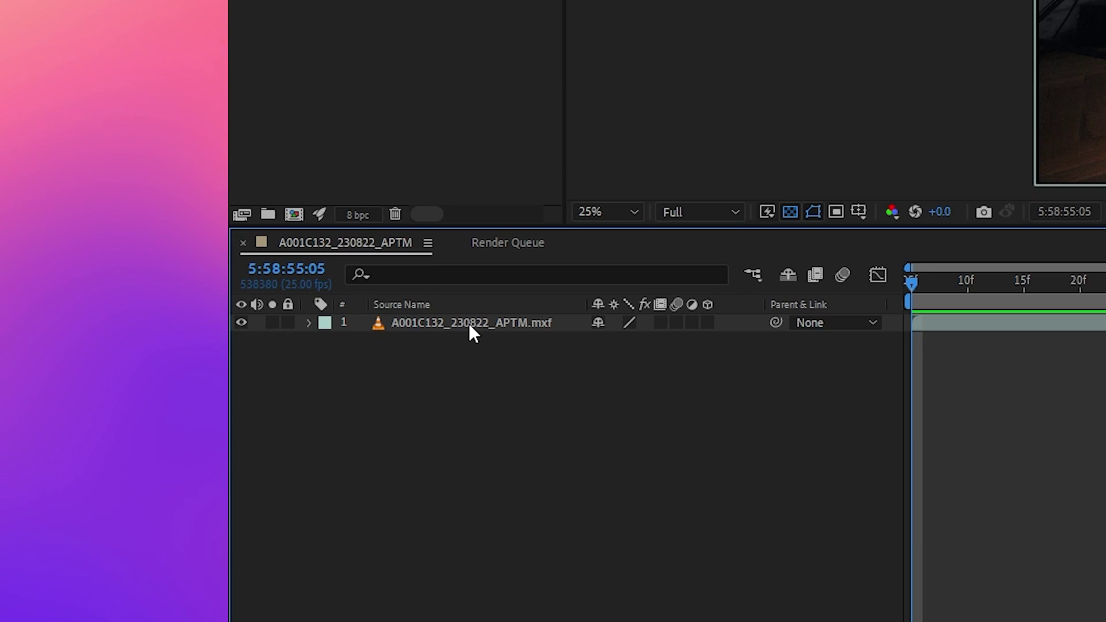
Duplicate the A001C132_230822_APTM.mxf footage layer and select the top copy
key("ctrl+d")
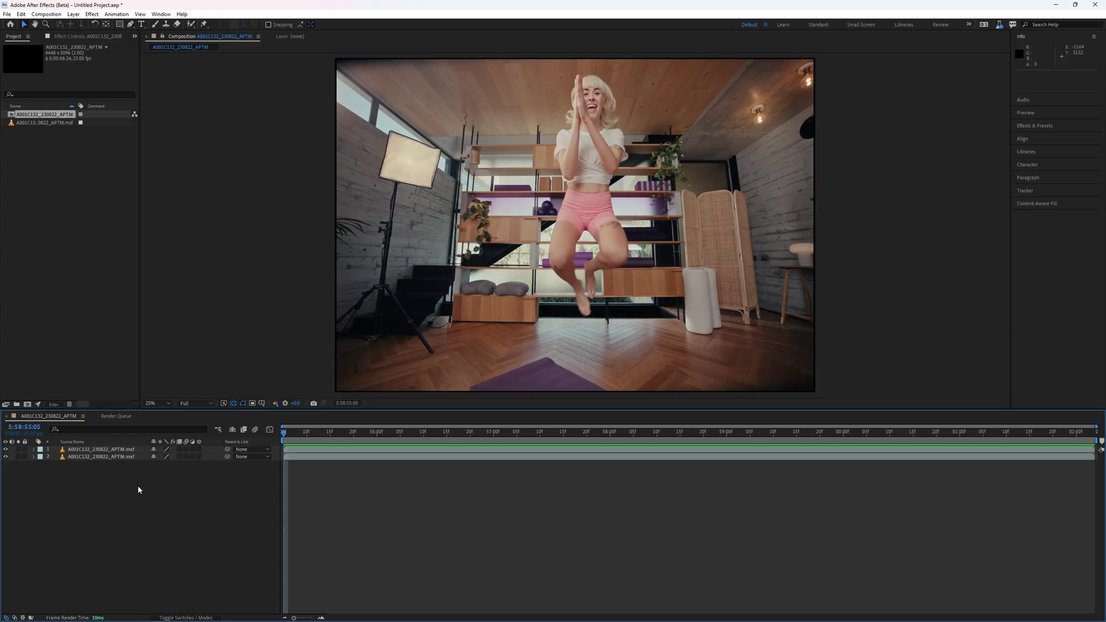
left_click(107, 450)
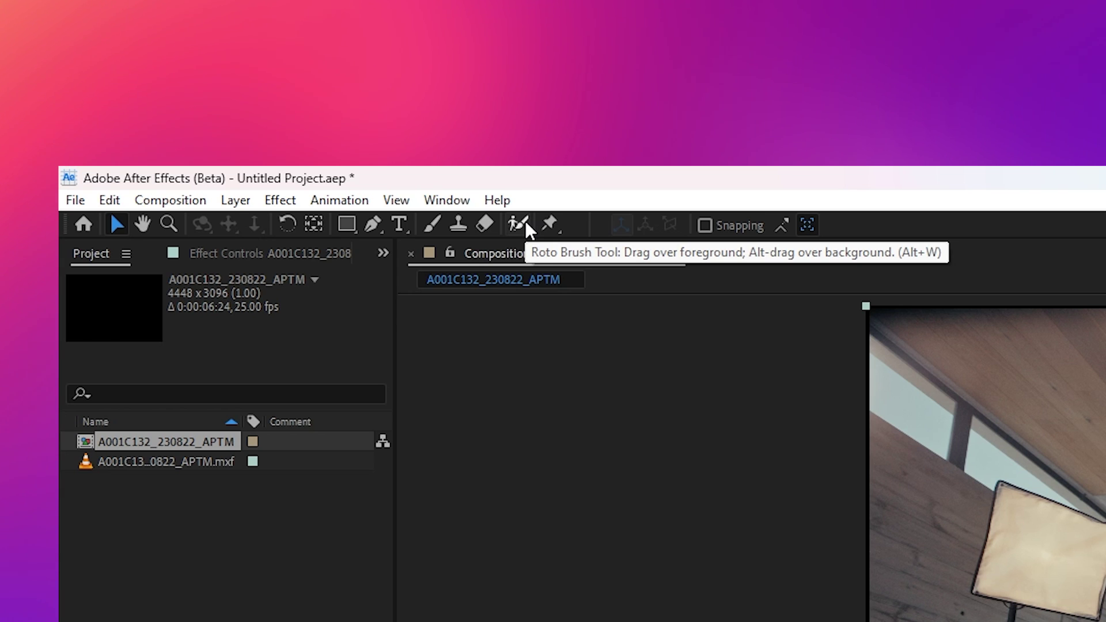
Paint a Roto Brush selection over the dancer's torso, arm and upper body, keeping Version 3.0
left_click(525, 224)
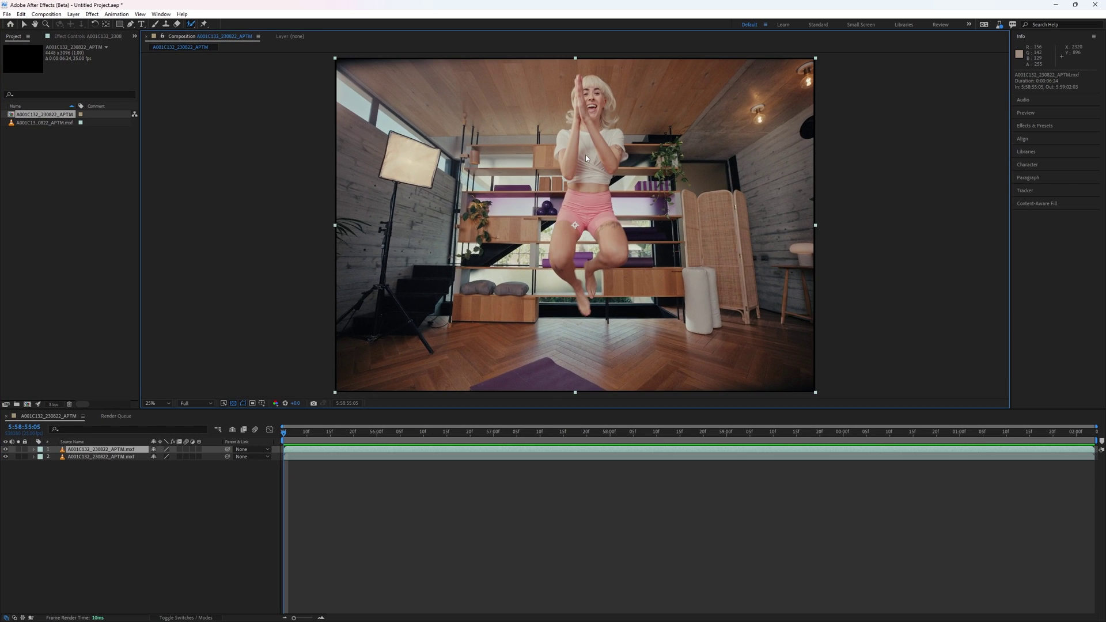
double_click(1105, 413)
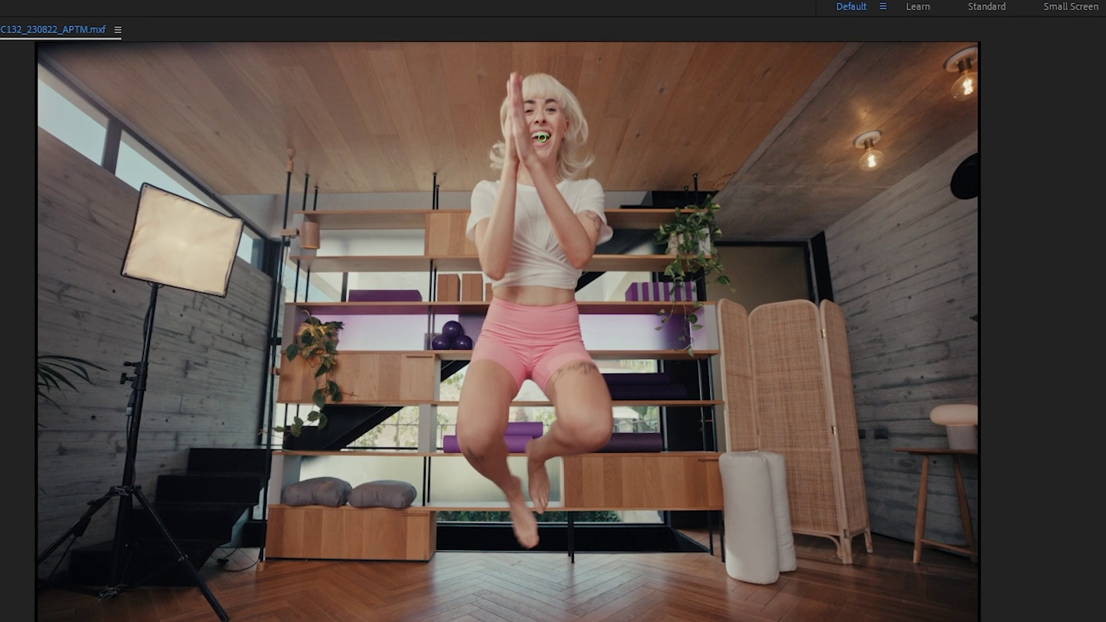
left_click_drag(536, 217, 517, 302)
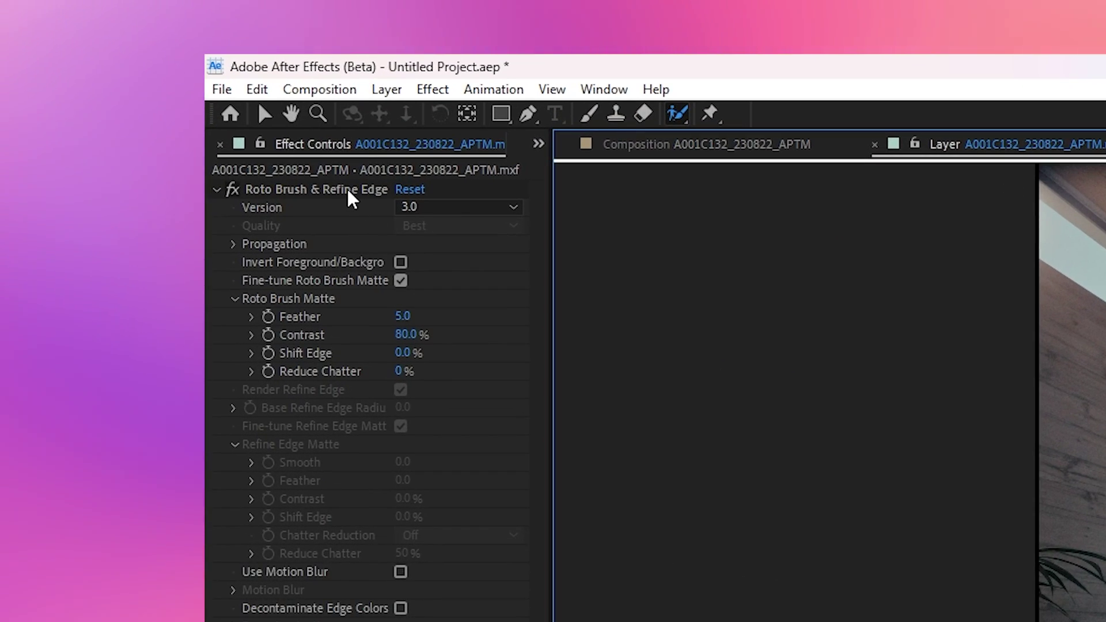
left_click(433, 209)
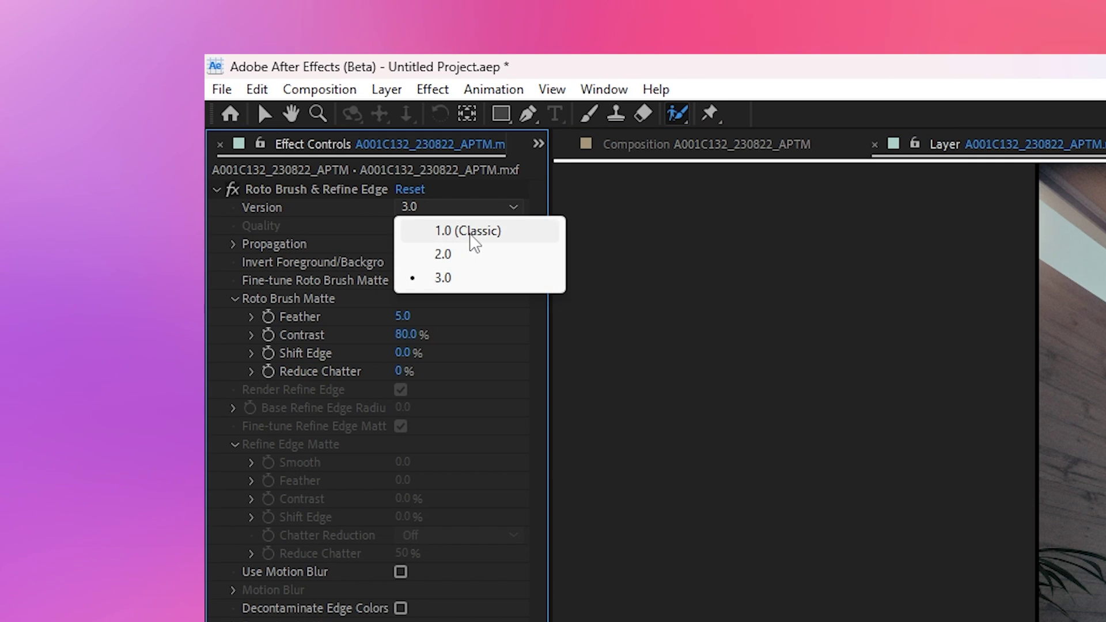
left_click(476, 281)
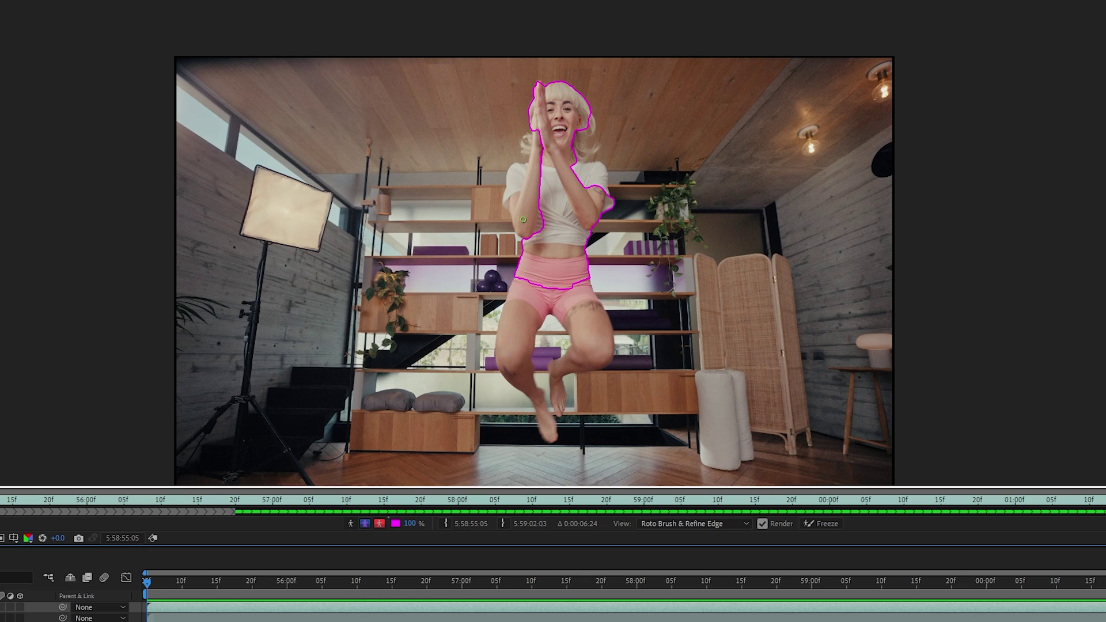
left_click_drag(523, 220, 551, 183)
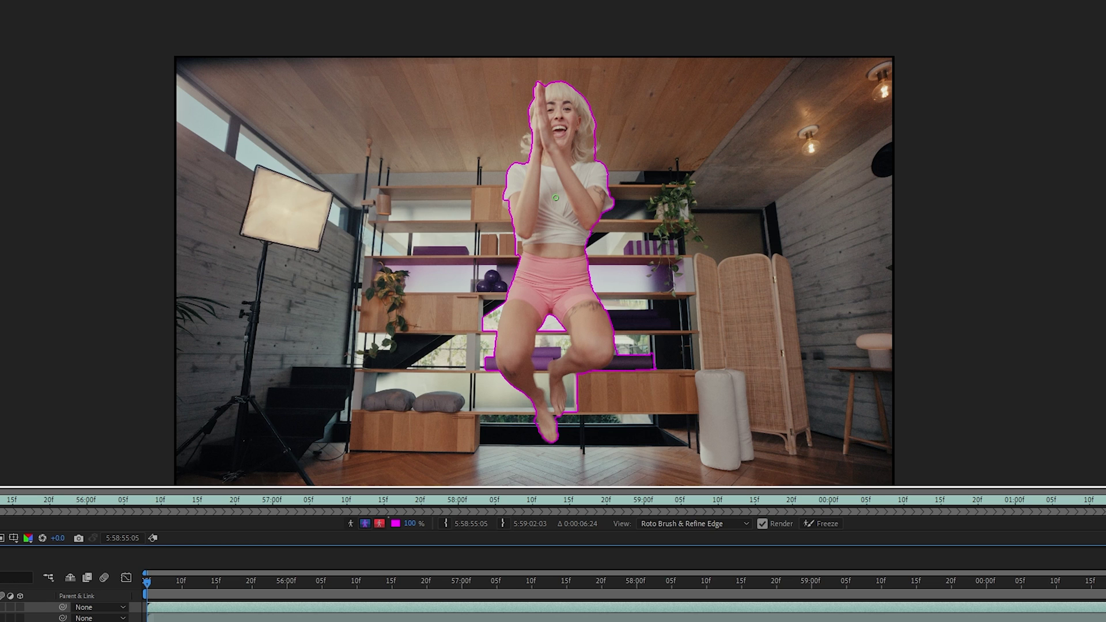
Pan to the dancer's legs and subtract stray background from the roto selection
left_click_drag(645, 267, 588, 220)
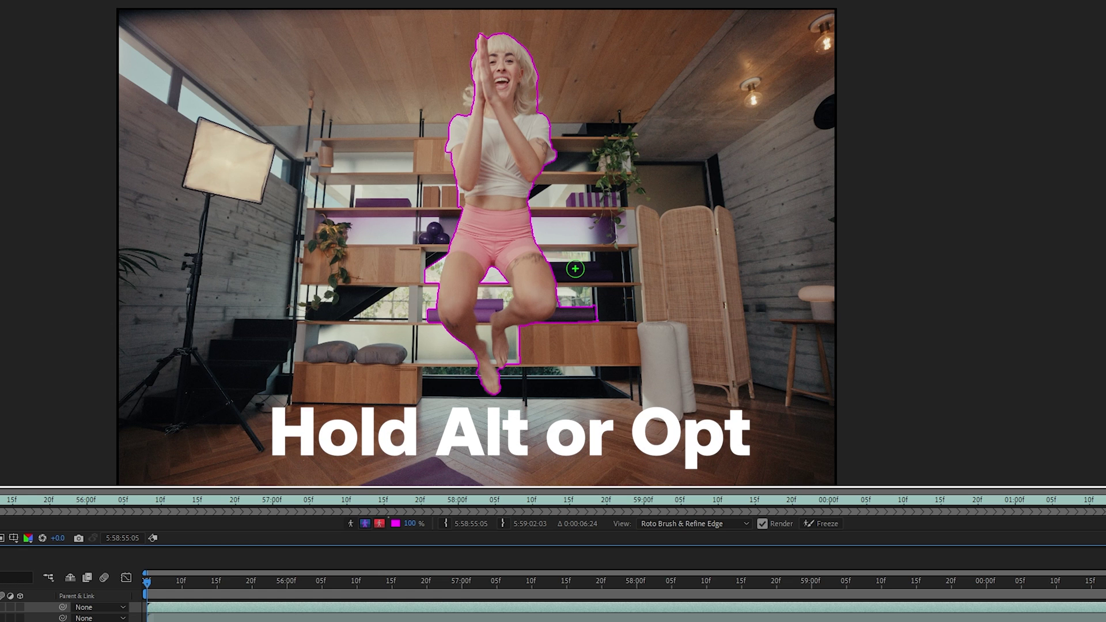
key("alt")
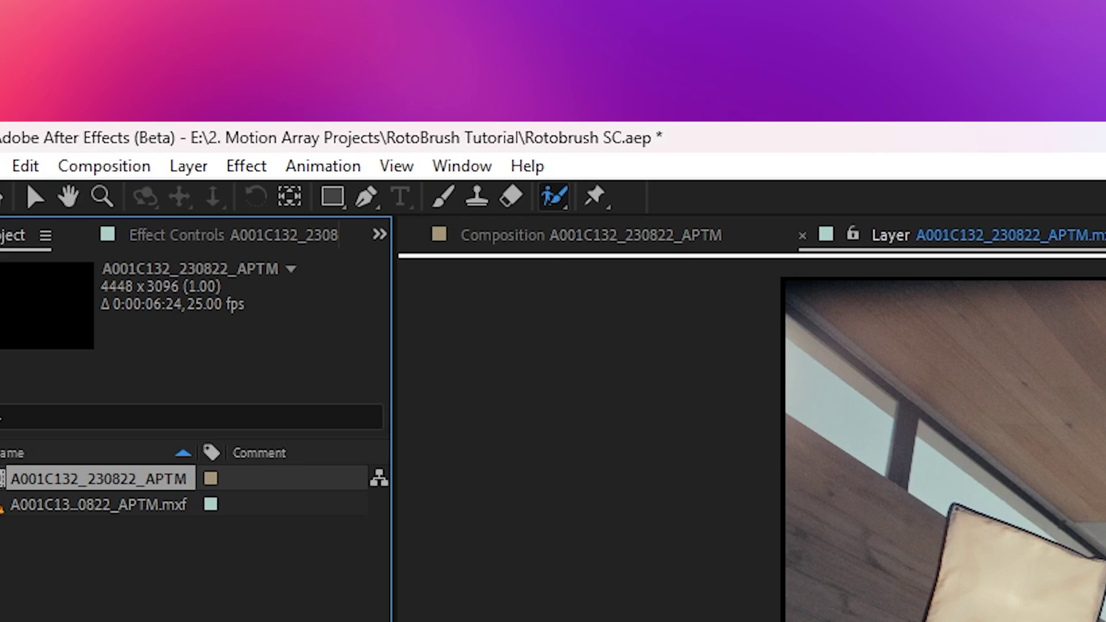
left_click(461, 166)
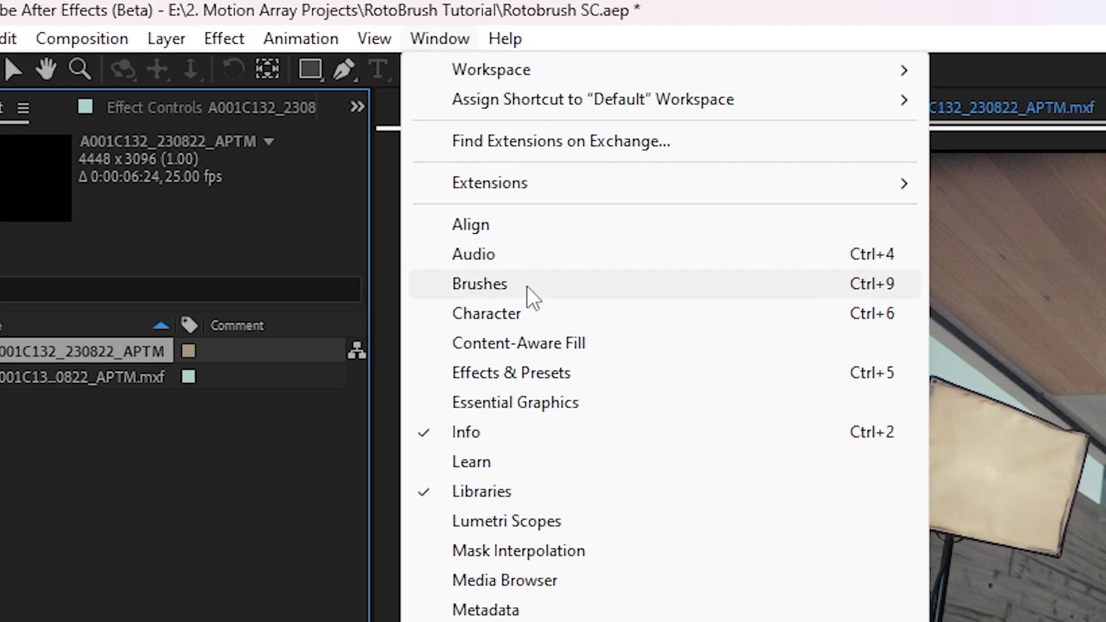
Show the Brushes panel and switch from the Roto Brush to the Refine Edge Tool
left_click(527, 285)
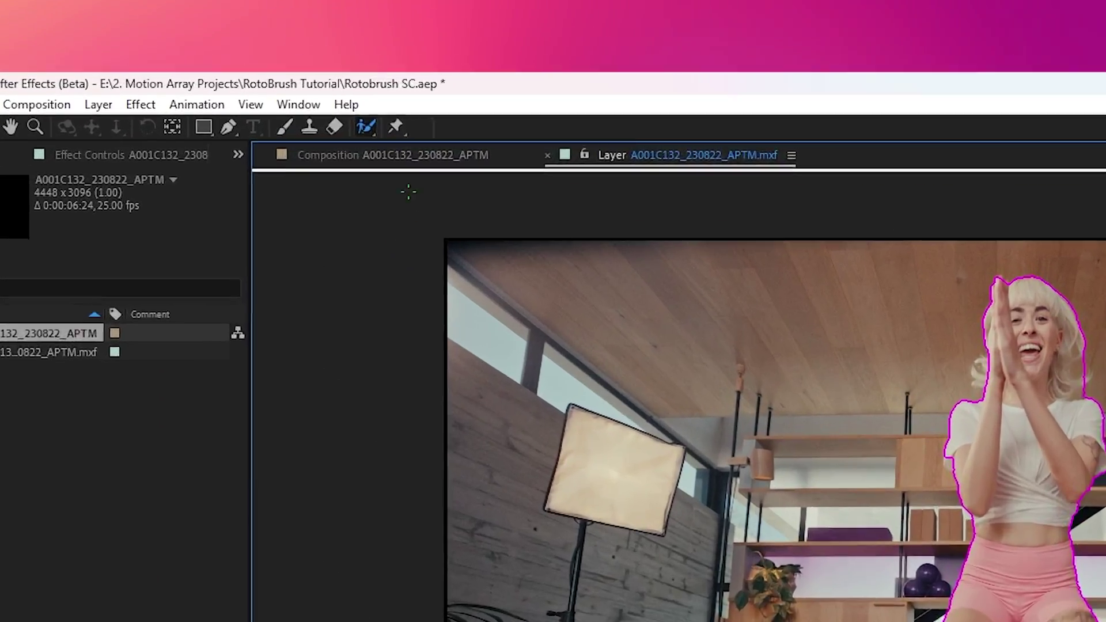
left_click(193, 45)
left_click(499, 198)
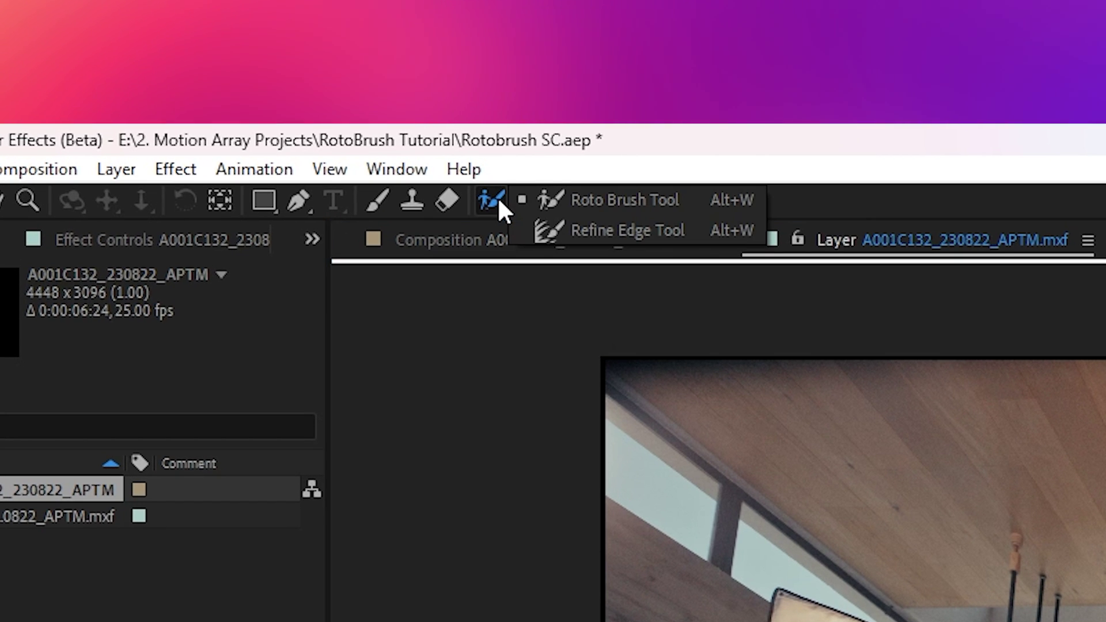
left_click(676, 225)
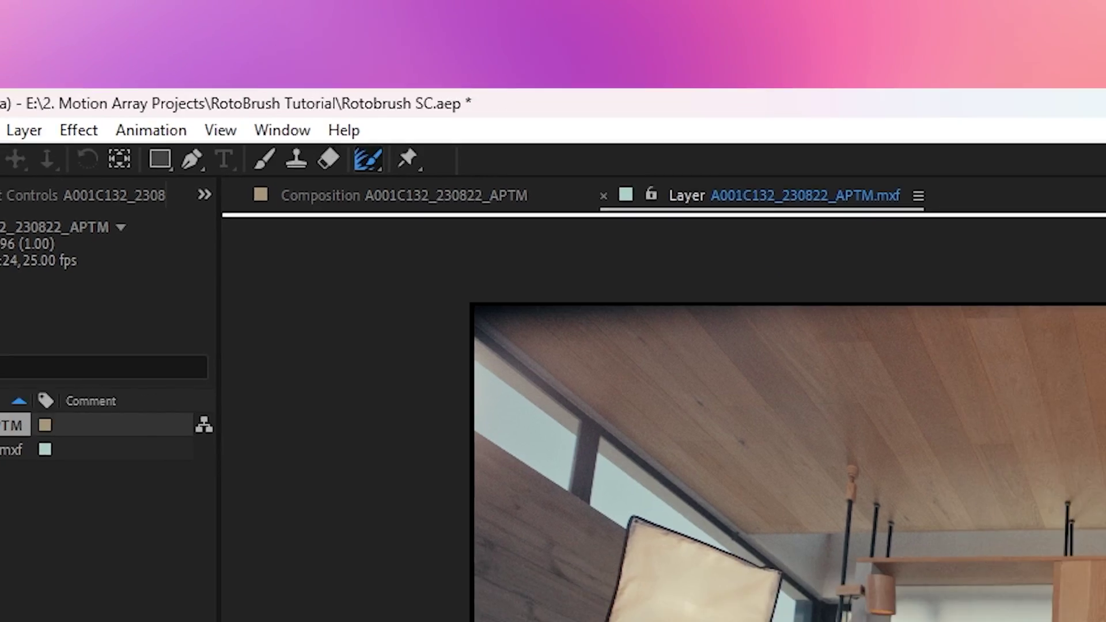
Trace Refine Edge strokes along both sides of the dancer's hair, then zoom out to the full frame
scroll(527, 204, "up", 2)
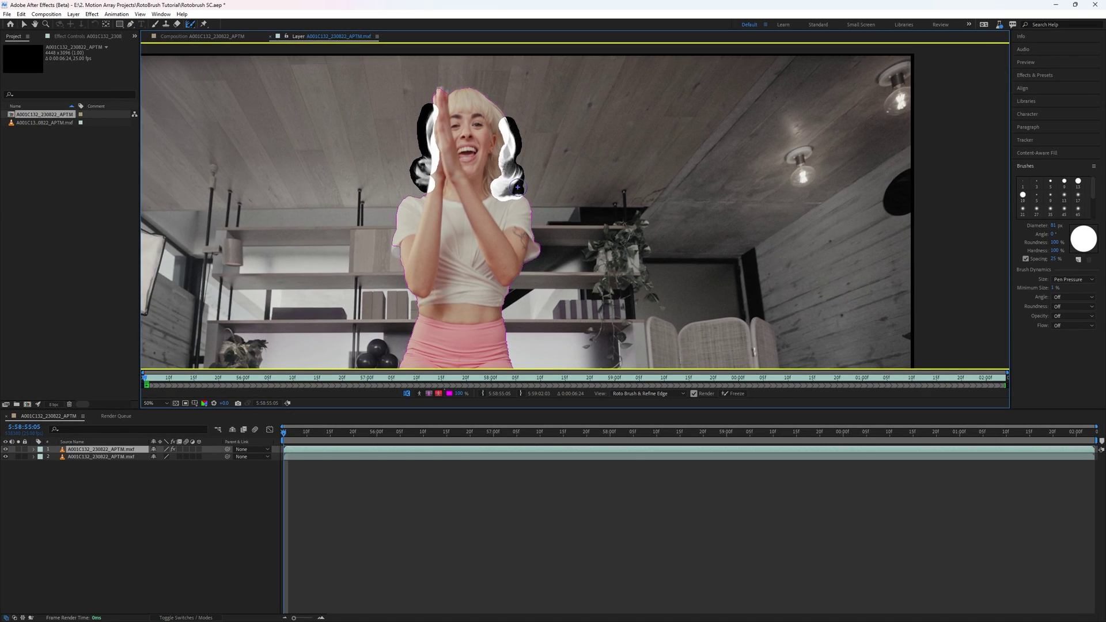
scroll(583, 266, "up", 5)
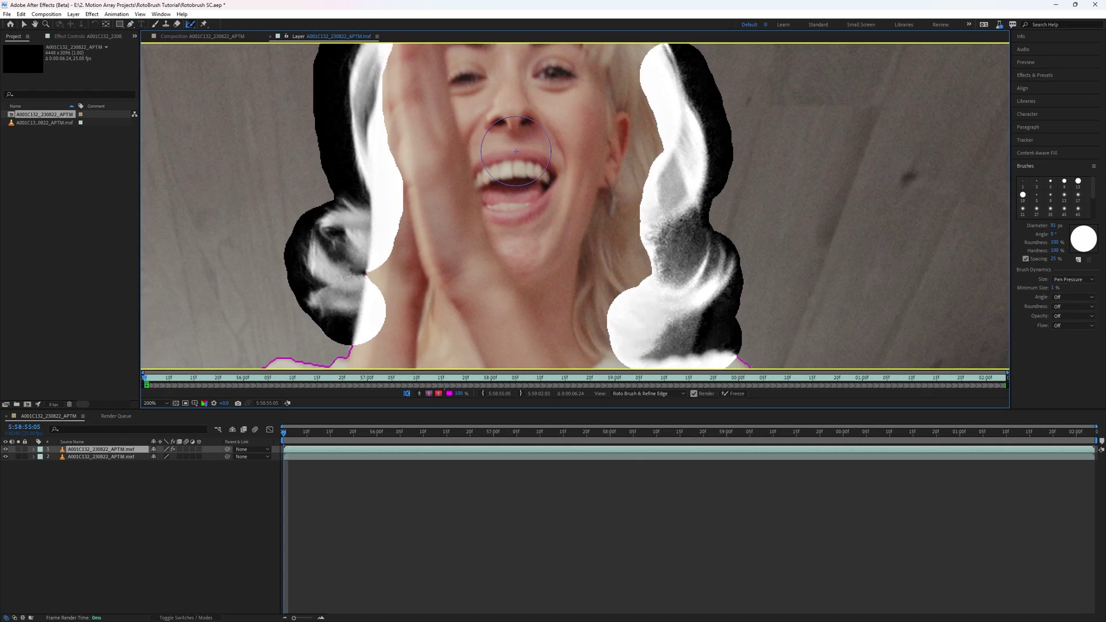
key("comma")
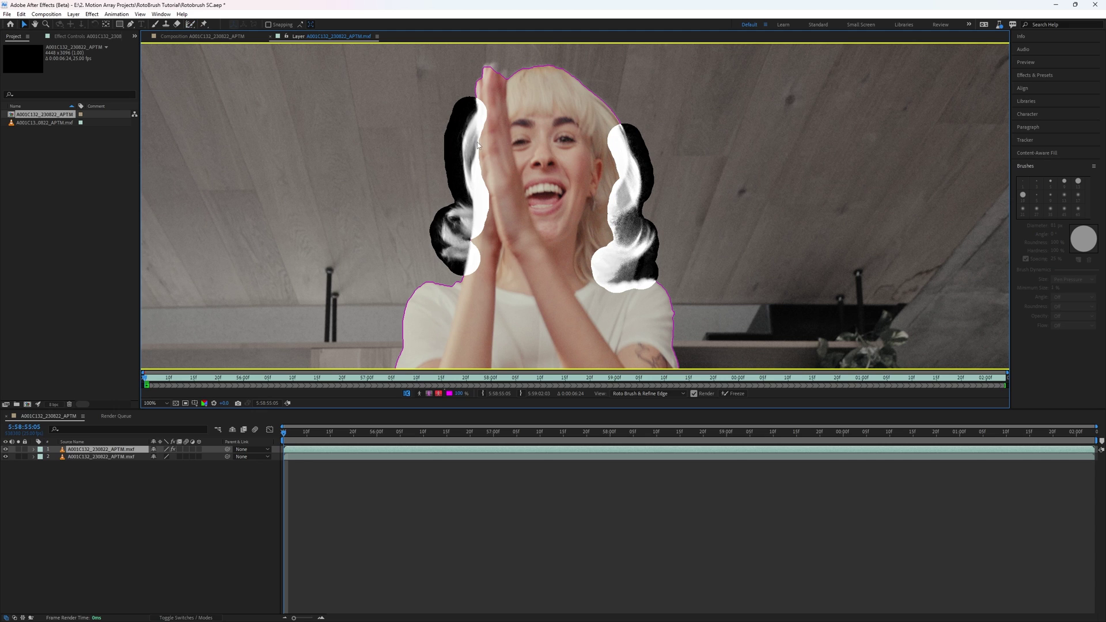
key("comma")
key("comma")
key("comma")
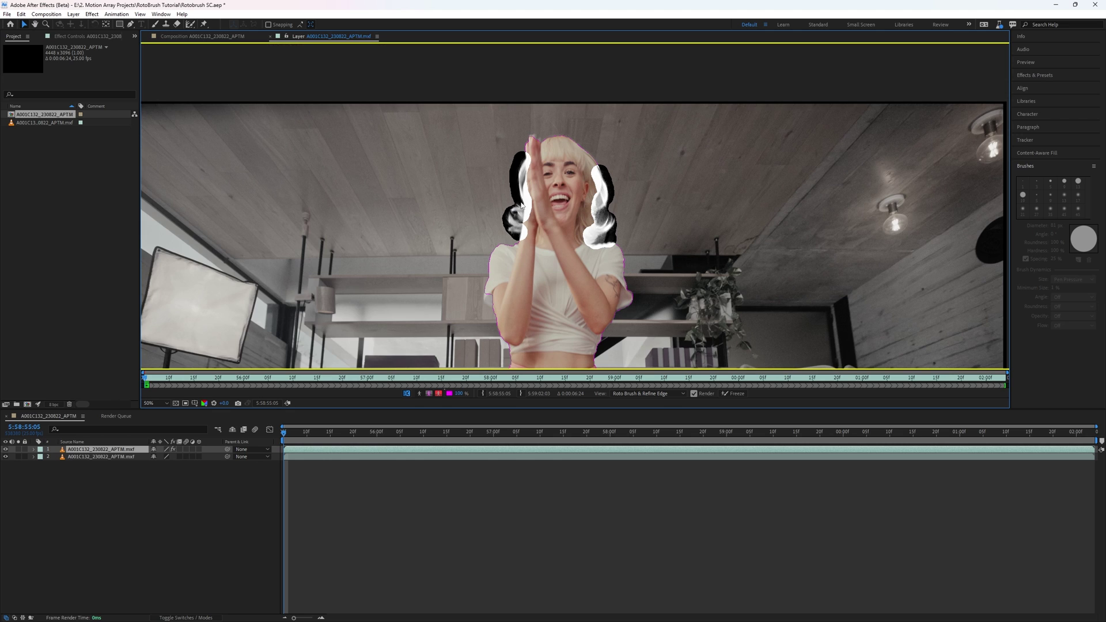
key("comma")
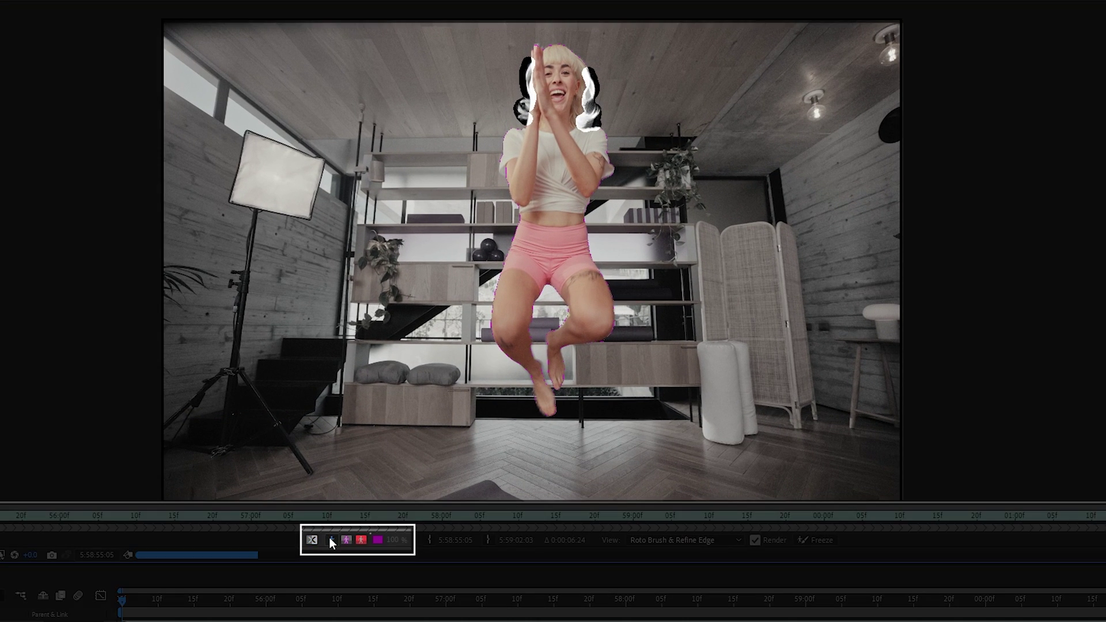
Inspect the matte in Alpha, Alpha Boundary and Alpha Overlay views, then propagate it forward
left_click(331, 540)
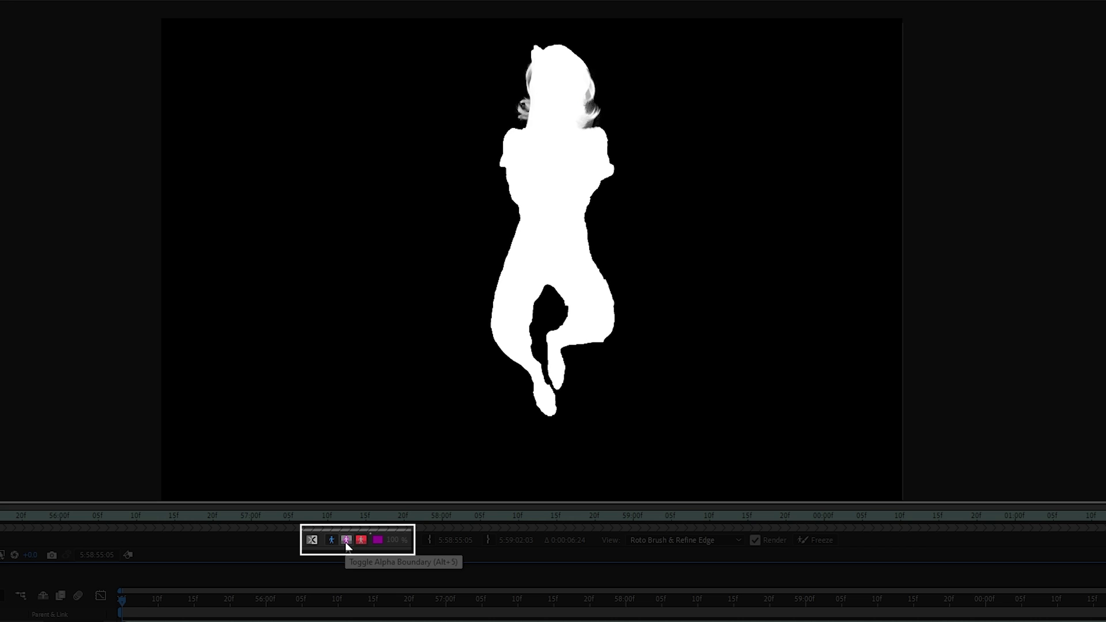
left_click(345, 544)
left_click(363, 540)
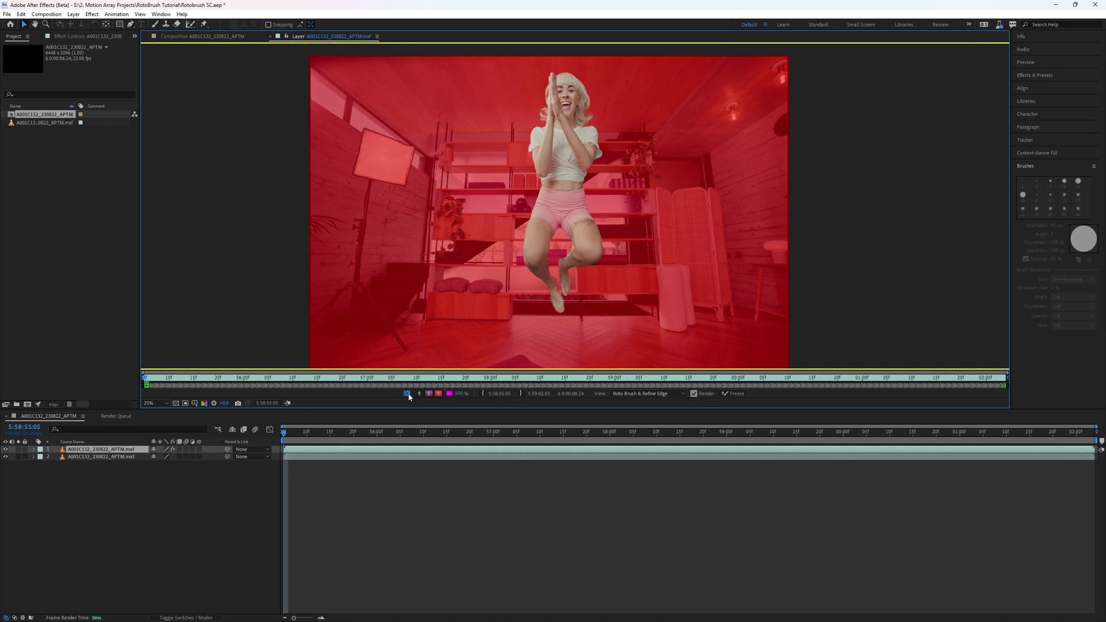
left_click(408, 394)
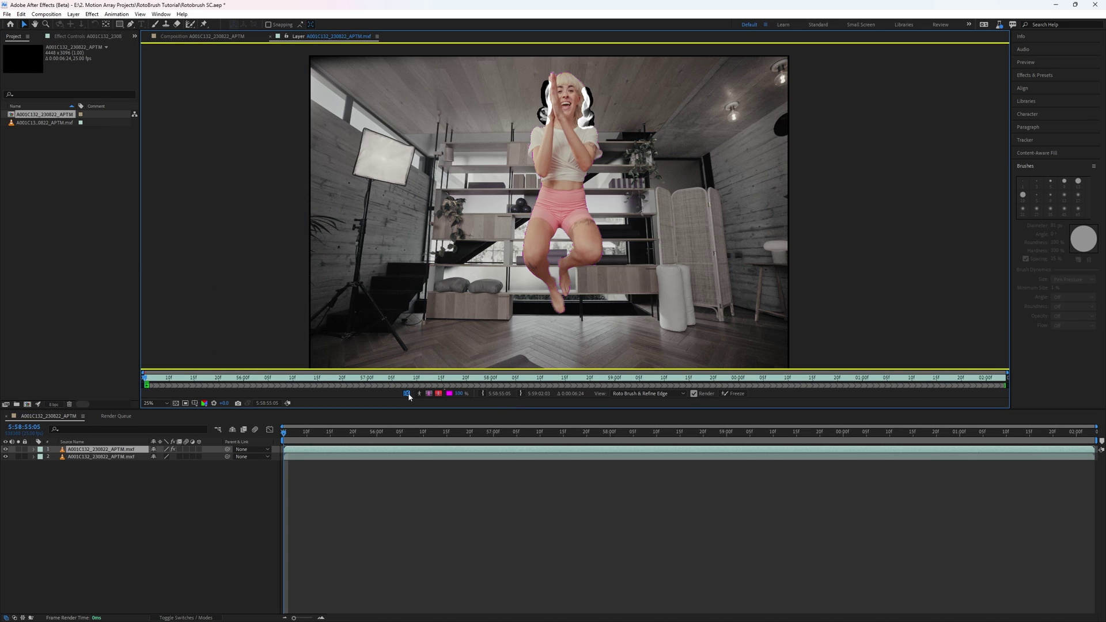
key("space")
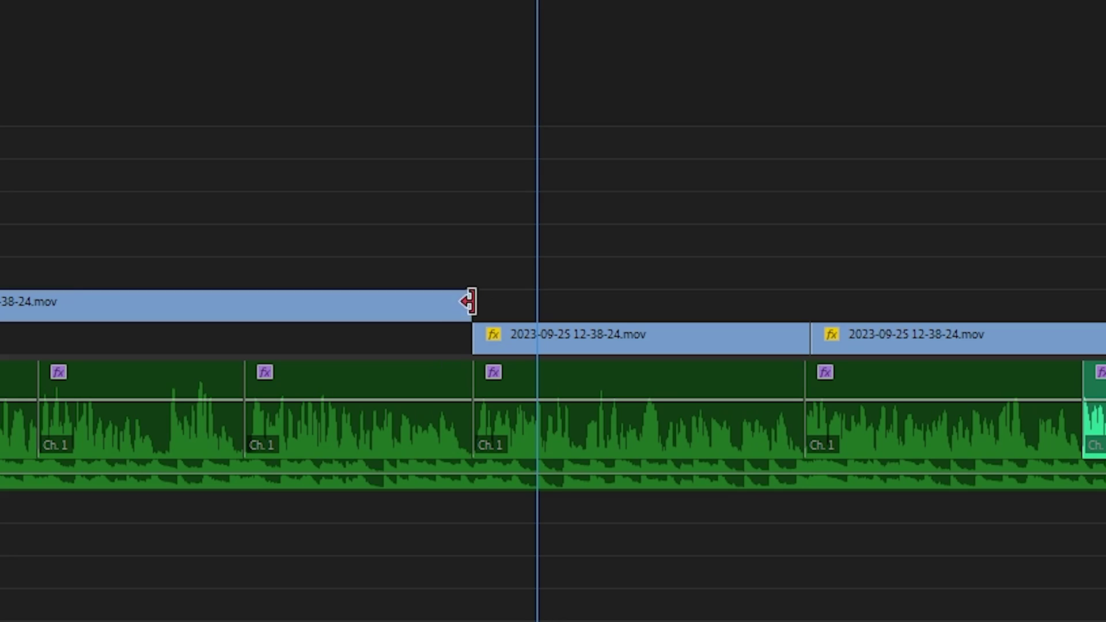
Trim the timeline span down to a short stretch around the current frame
left_click_drag(465, 299, 996, 298)
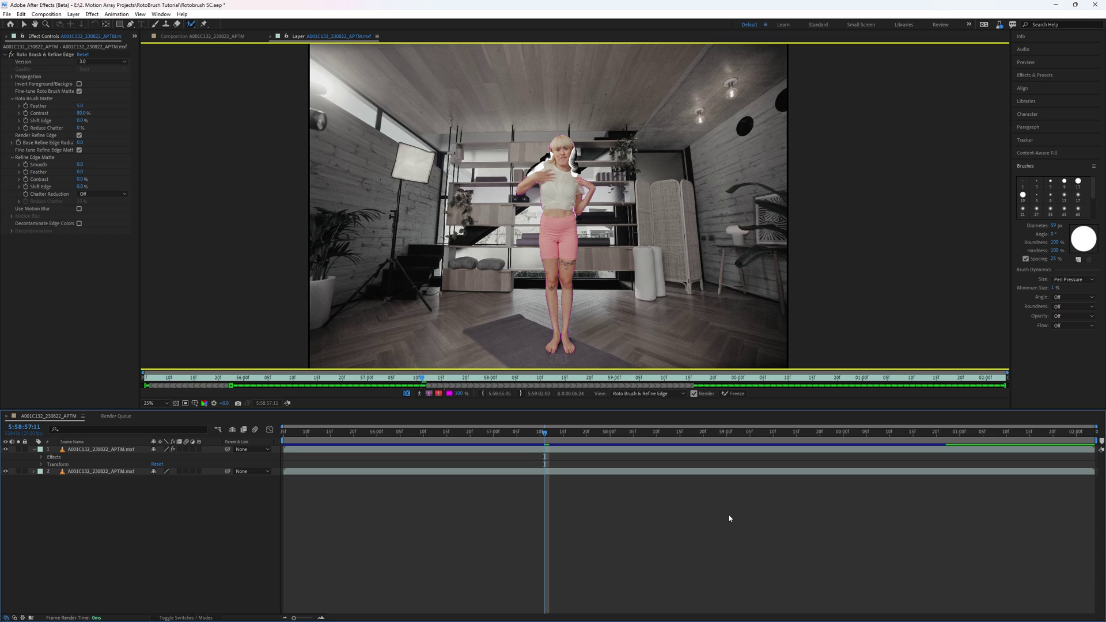
In the Composition view, hide and re-show layer 2 to preview the dancer cutout over transparency
left_click(201, 37)
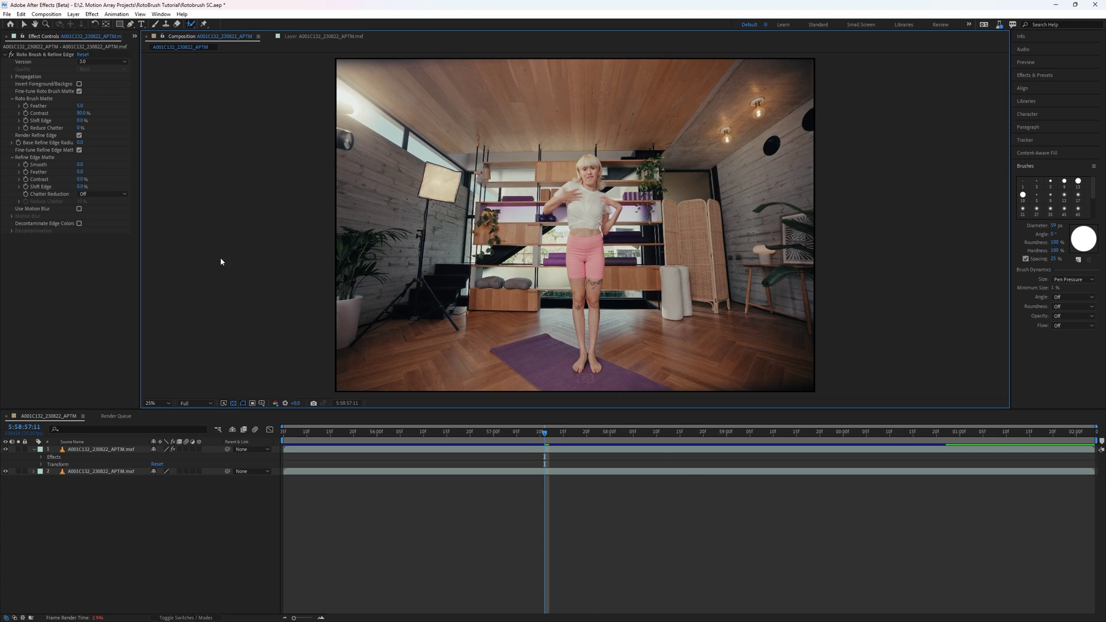
left_click(6, 472)
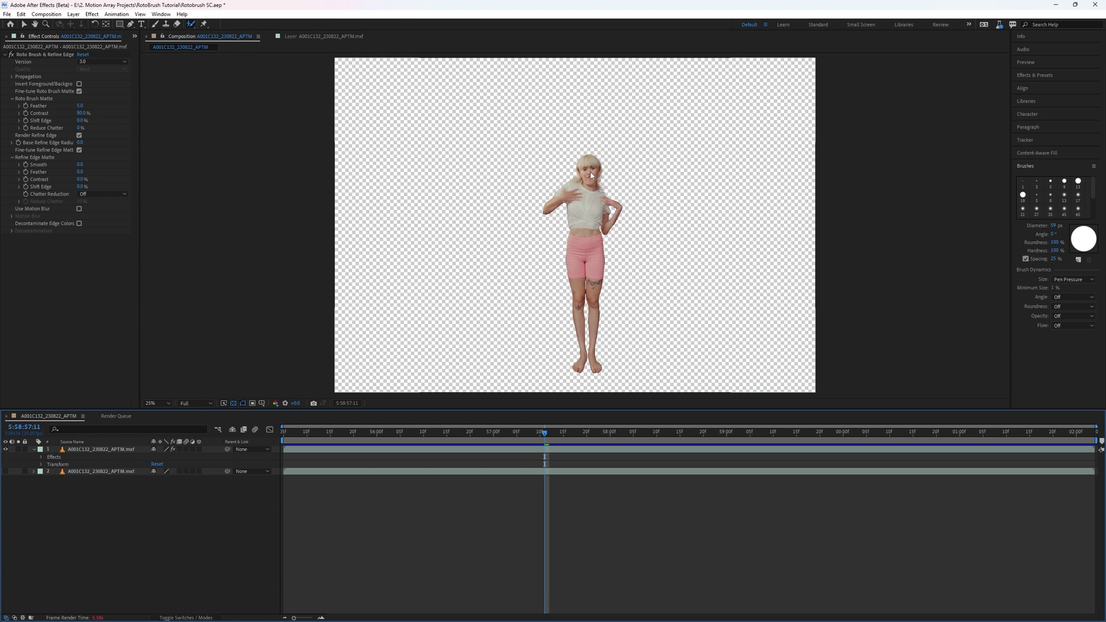
left_click(6, 472)
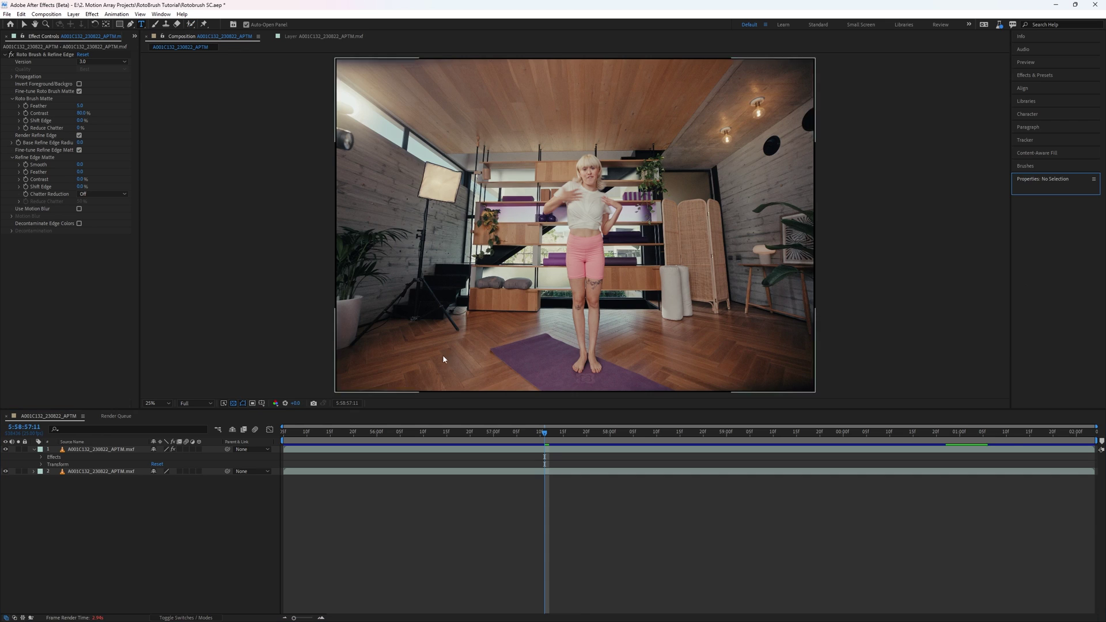
Add a white 'TEXT' title layer beneath the dancer cutout and move it lower in the frame
key("ctrl+alt+shift+t")
type("TEXT")
key("KP_Enter")
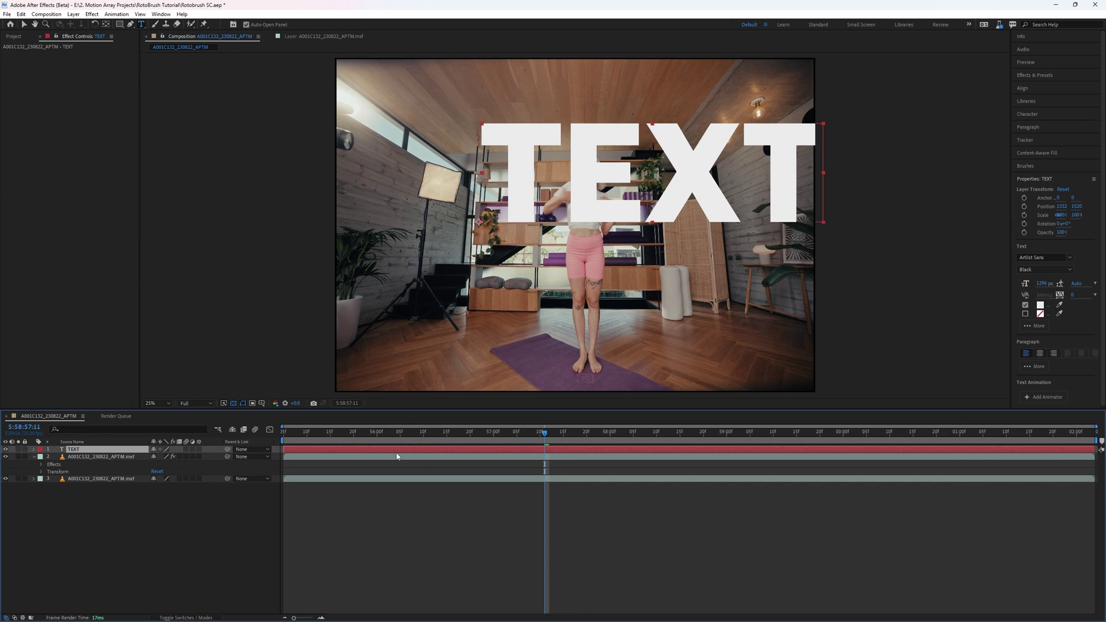
left_click_drag(79, 471, 80, 473)
key("v")
left_click_drag(687, 207, 675, 293)
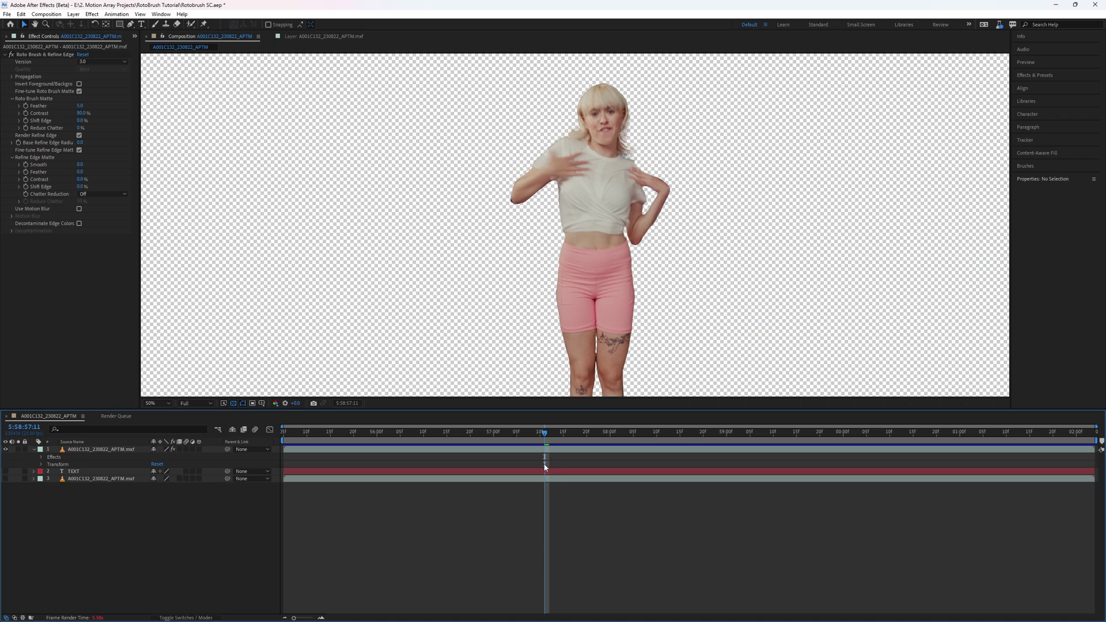
left_click(538, 452)
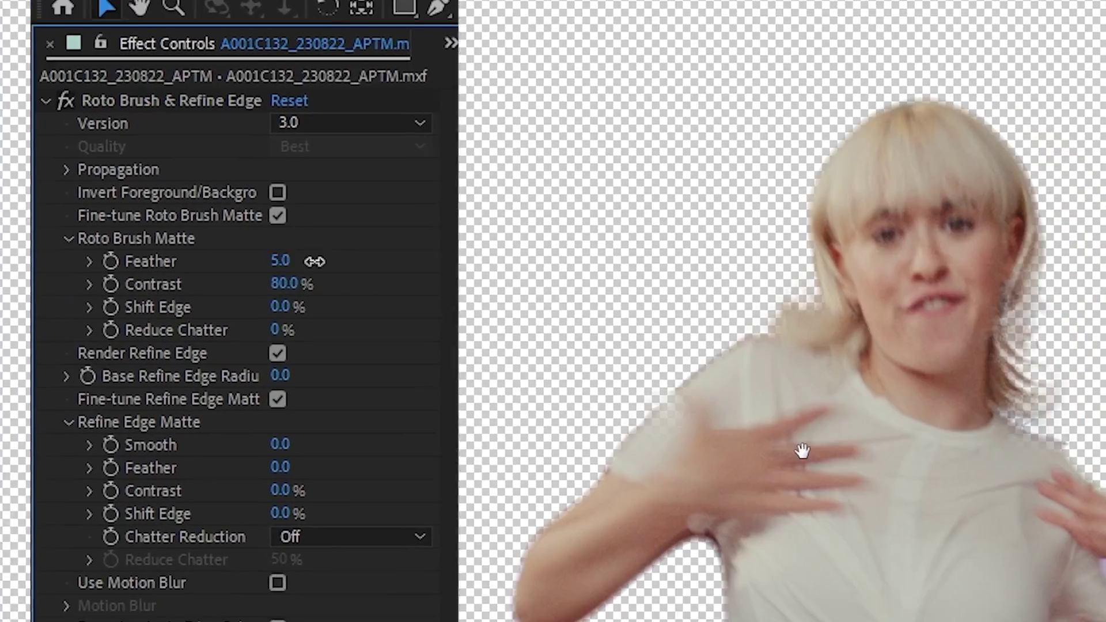
Try raising the matte Feather to 21.2, then revert it to 5.0
left_click_drag(499, 355, 897, 501)
key("ctrl+z")
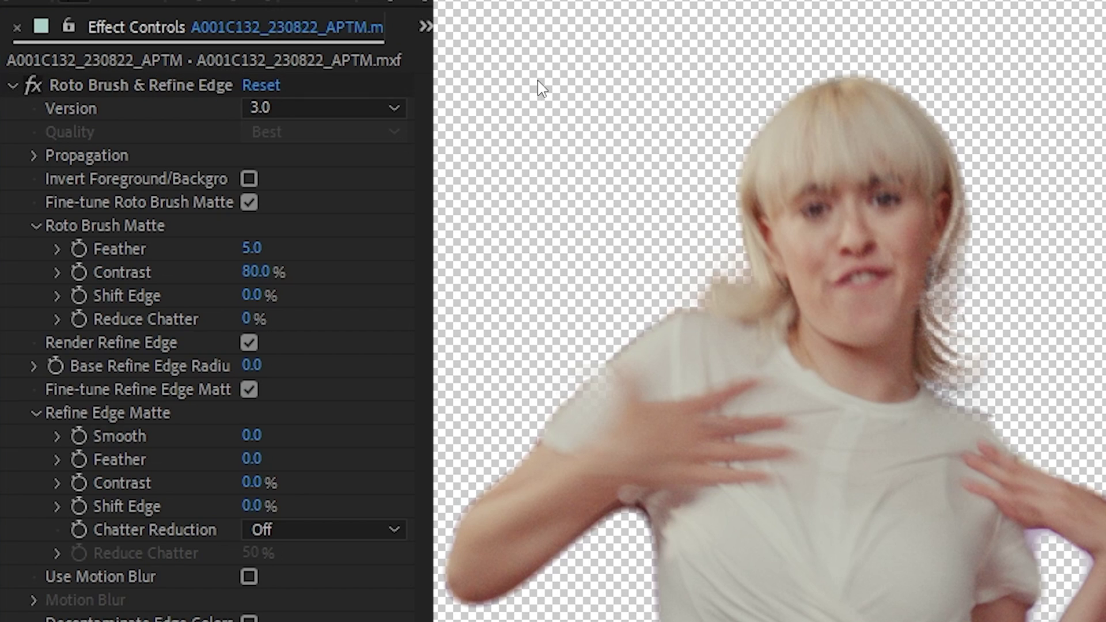
key("ctrl+shift+z")
key("ctrl+z")
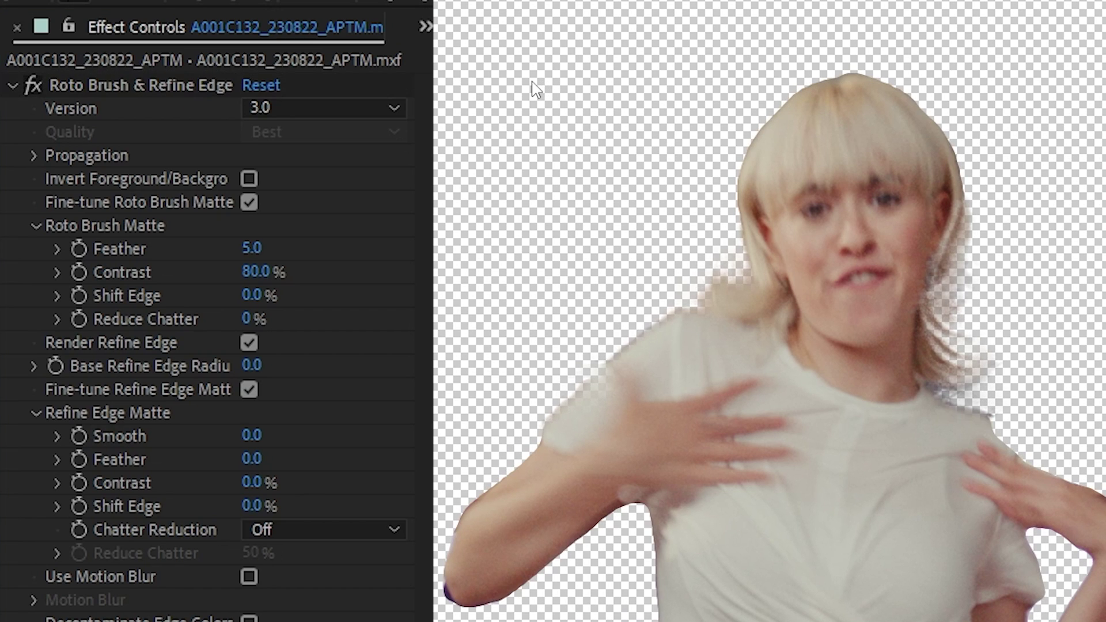
Restore matte Contrast to 80% and set Shift Edge to 100%
left_click_drag(254, 272, 146, 288)
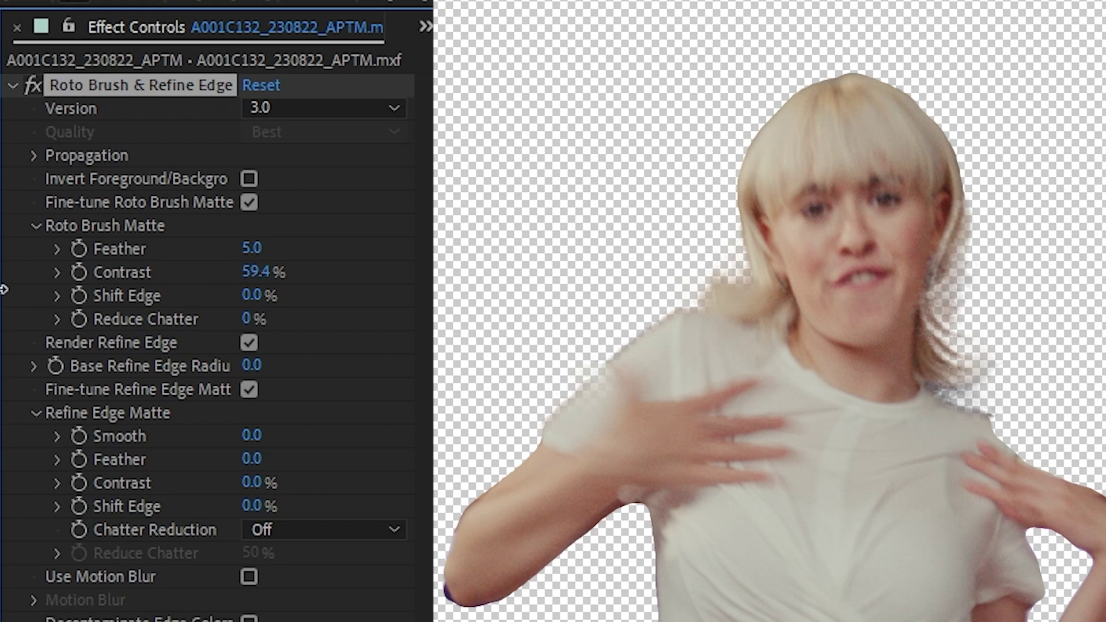
key("ctrl+z")
key("ctrl+shift+z")
key("ctrl+z")
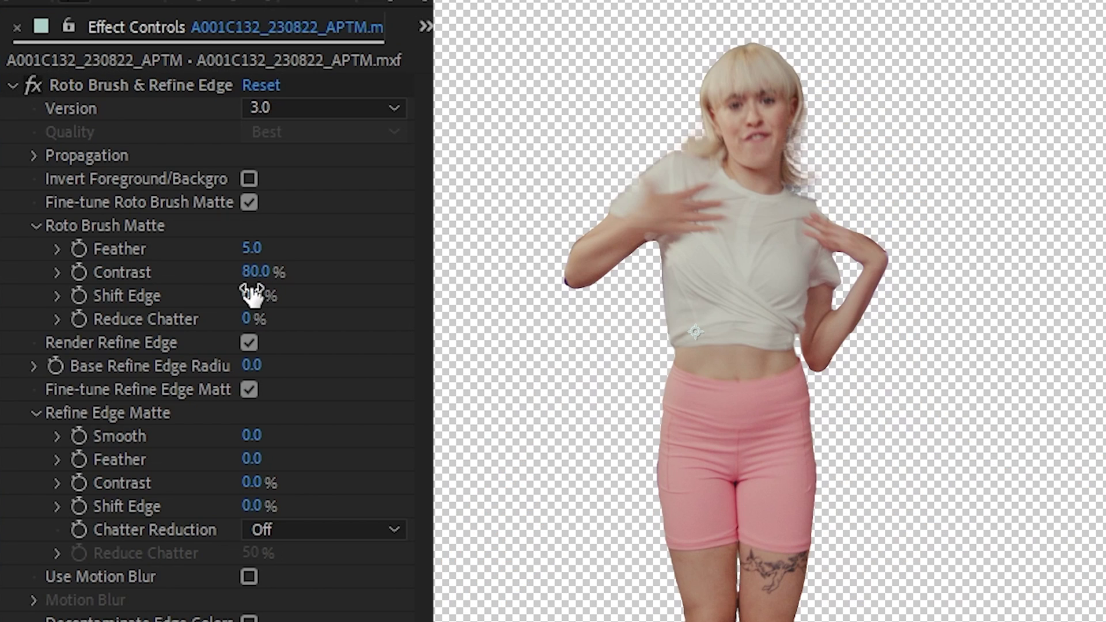
left_click_drag(291, 294, 369, 294)
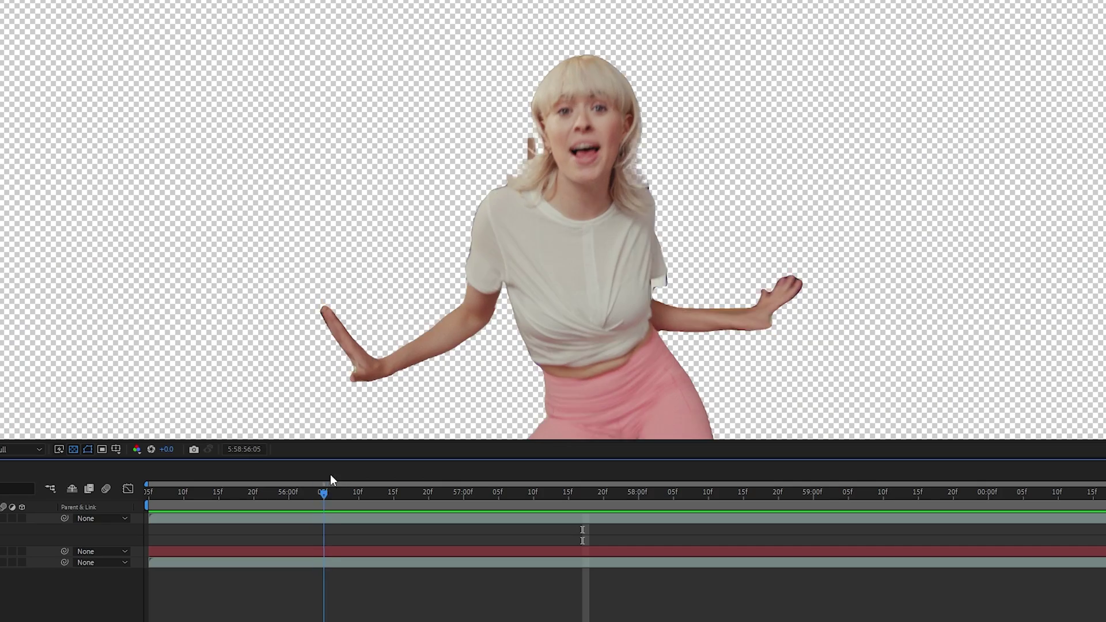
left_click_drag(329, 475, 284, 476)
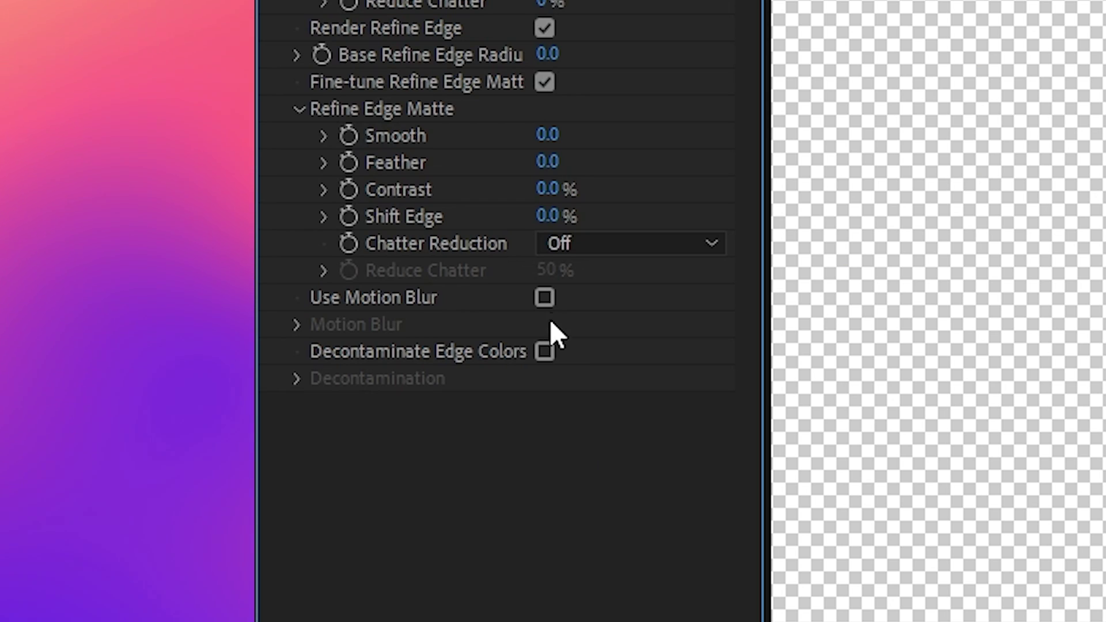
Enable Use Motion Blur on the roto matte, hide layer 3's footage, and preview the cut-out dancer
left_click(545, 297)
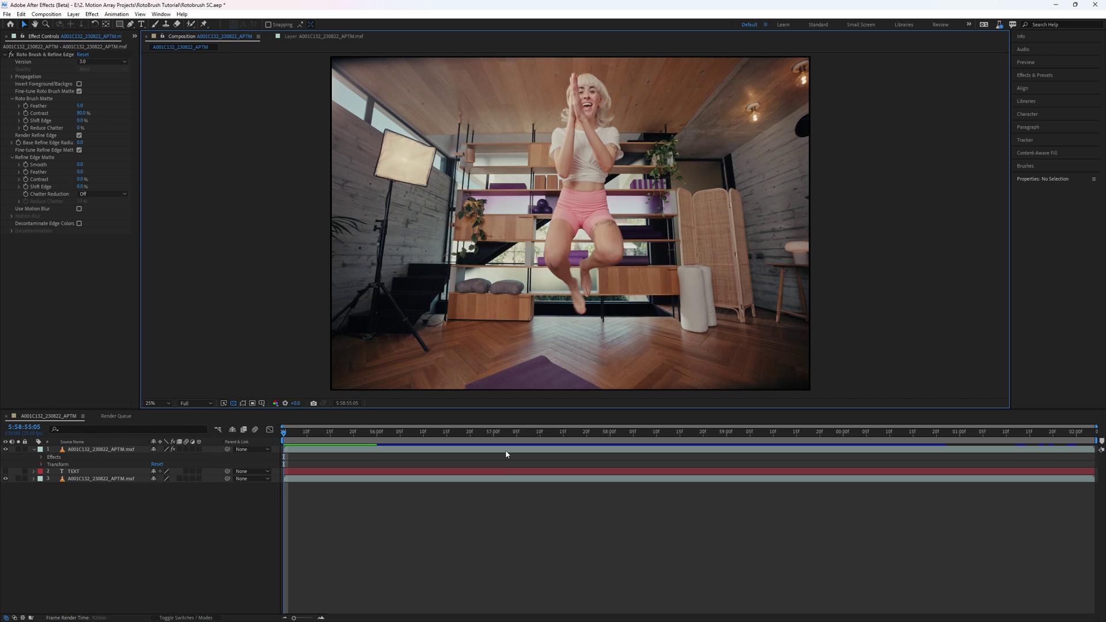
key("space")
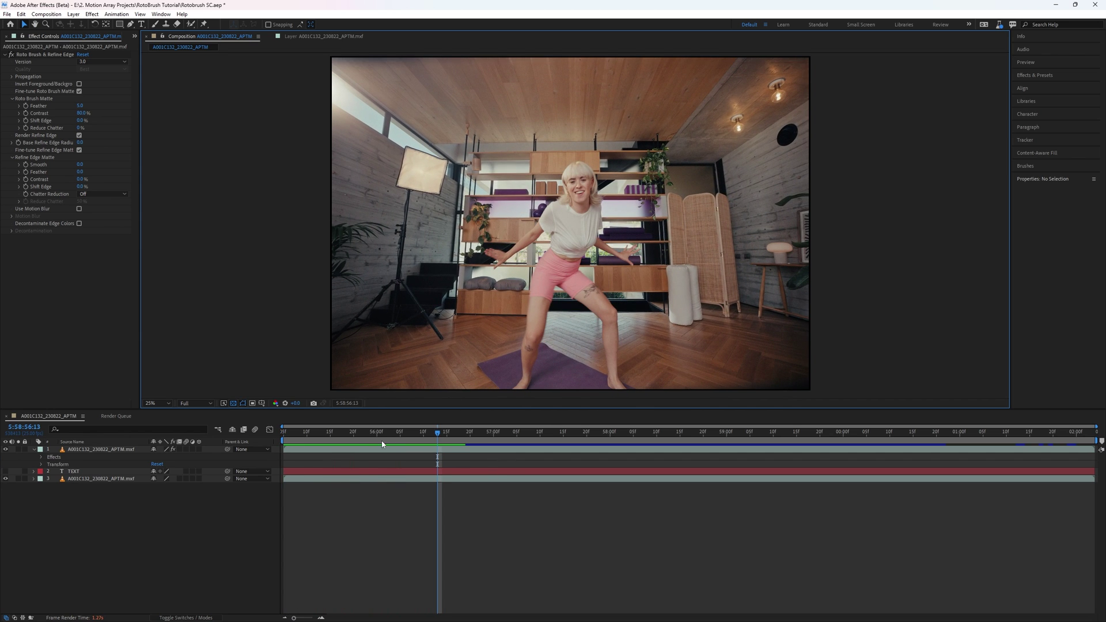
left_click(5, 478)
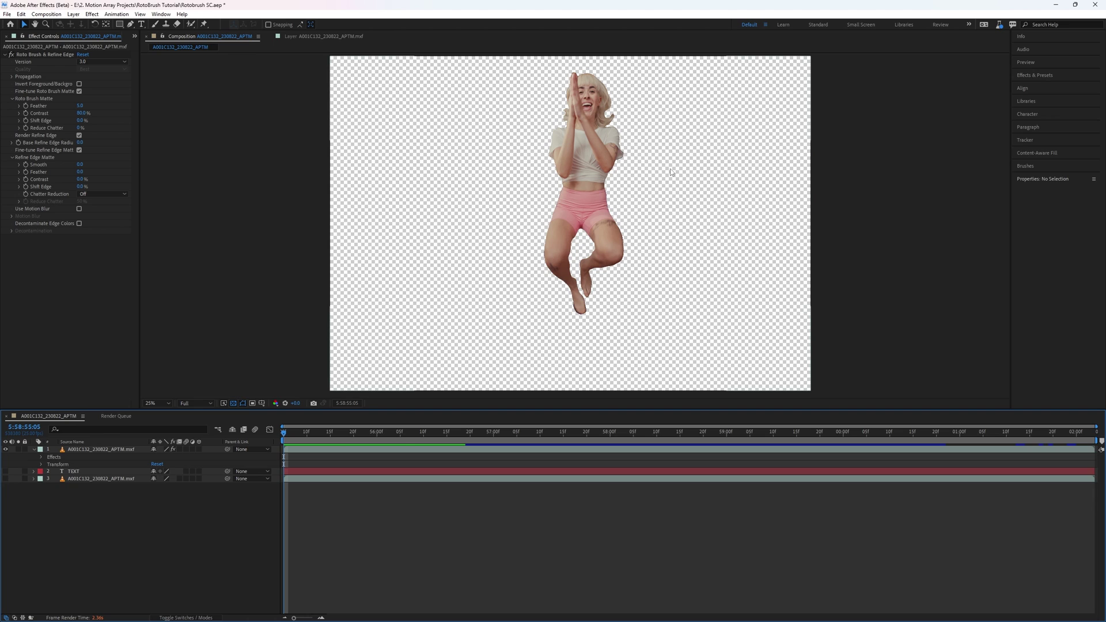
key("space")
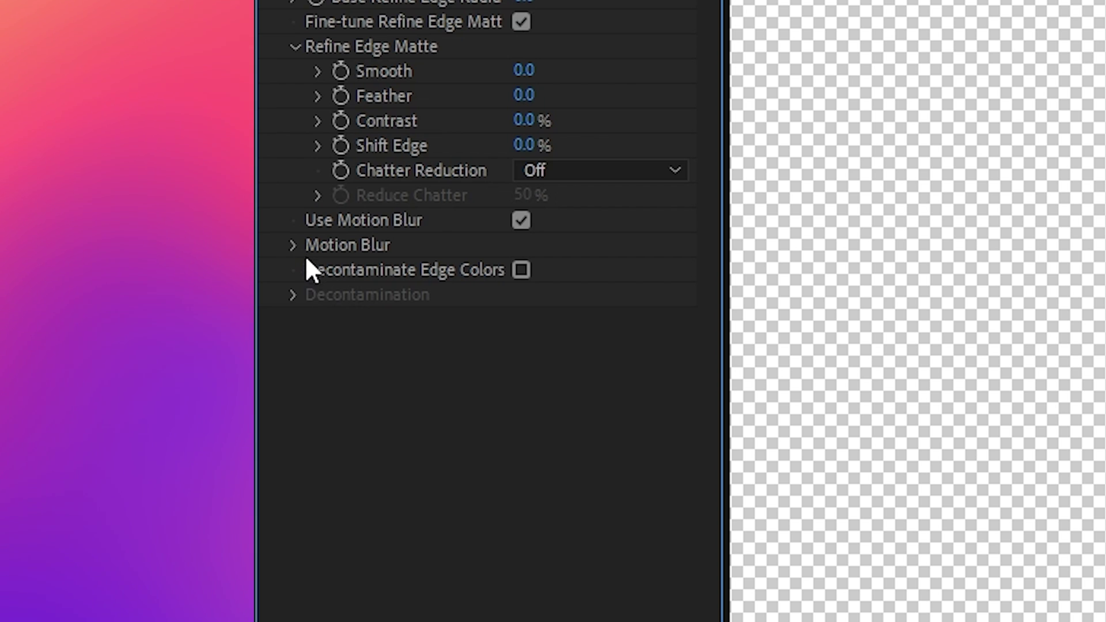
Set the Refine Edge motion blur to 8 samples per frame and 180 shutter angle, and enable Decontaminate Edge Colors
left_click(293, 245)
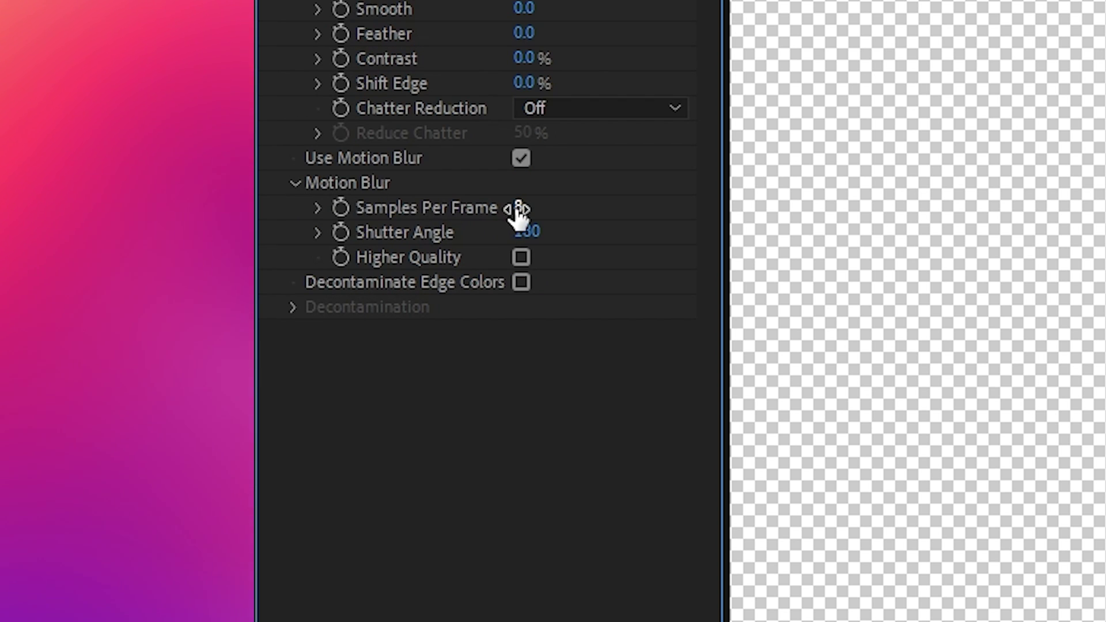
left_click(318, 208)
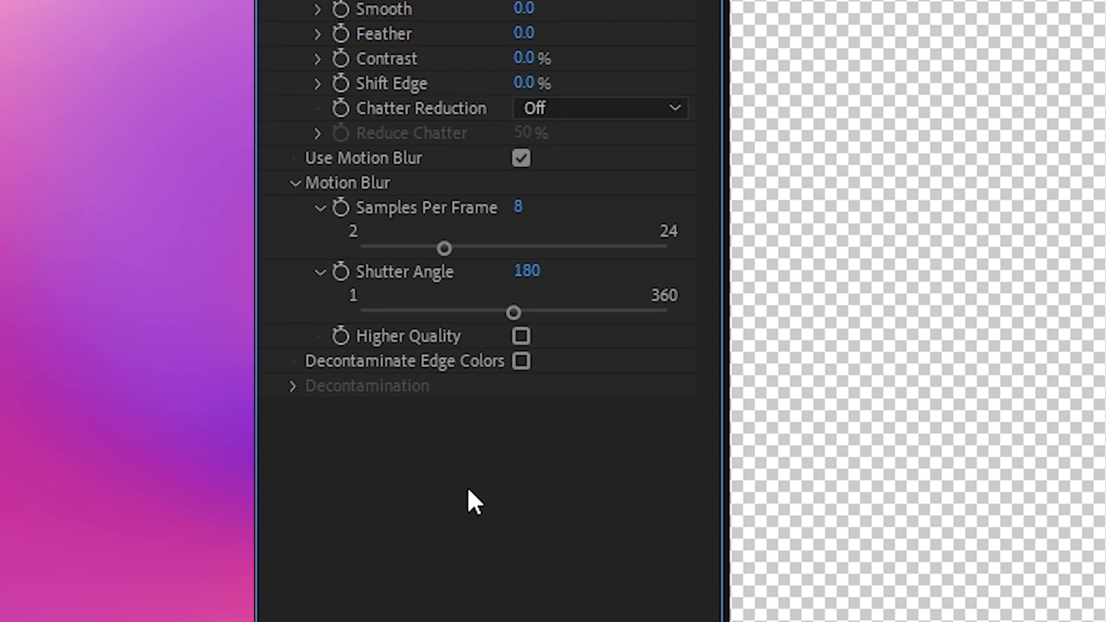
left_click(526, 362)
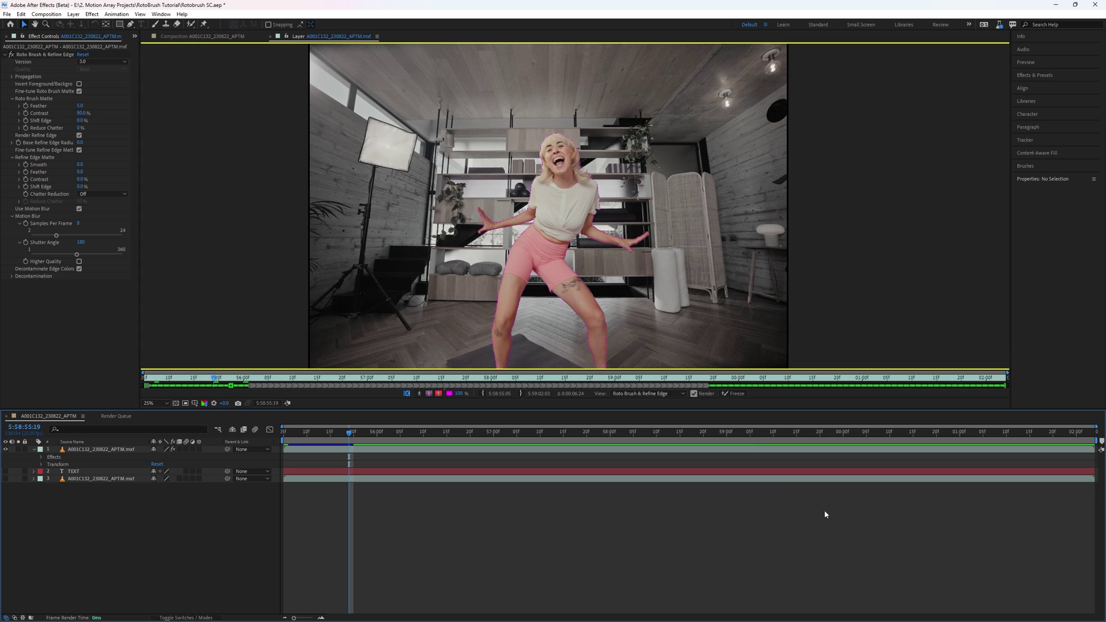
Freeze the dancer's Roto Brush & Refine Edge matte across all 175 propagated frames
left_click(733, 394)
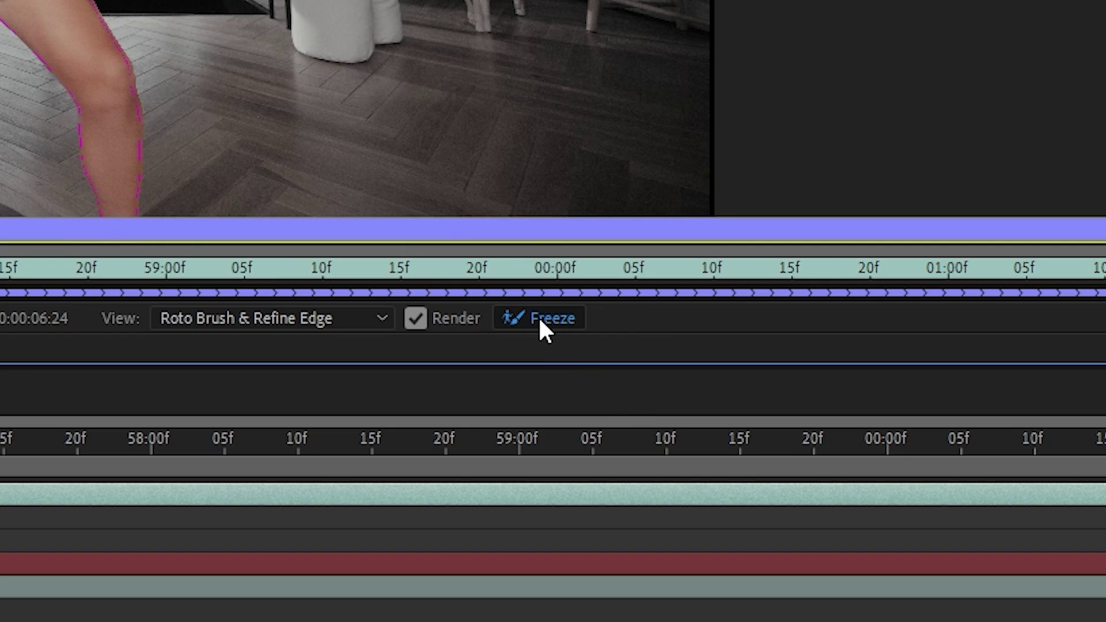
left_click(540, 322)
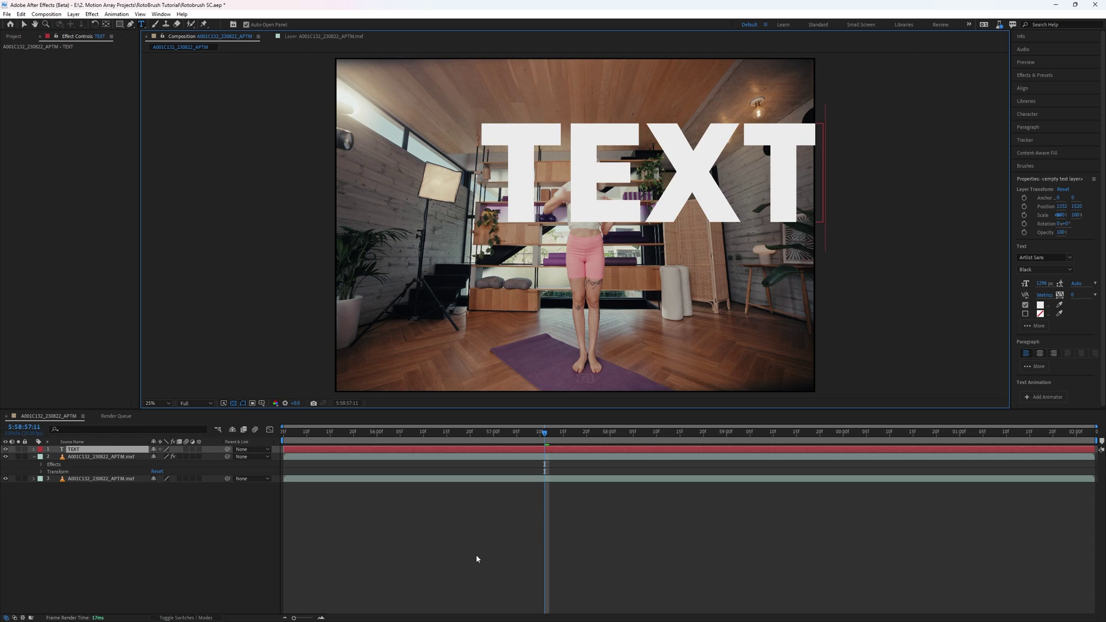
Move the TEXT layer behind the dancer, then scrub through the blue geometric background footage
left_click(432, 450)
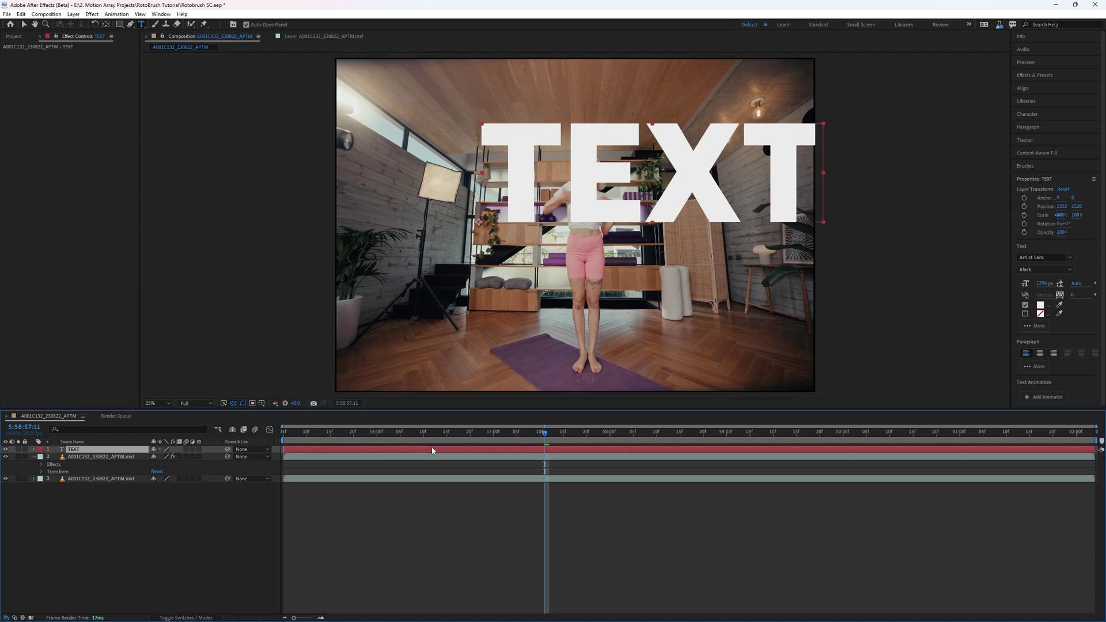
left_click_drag(80, 471, 78, 472)
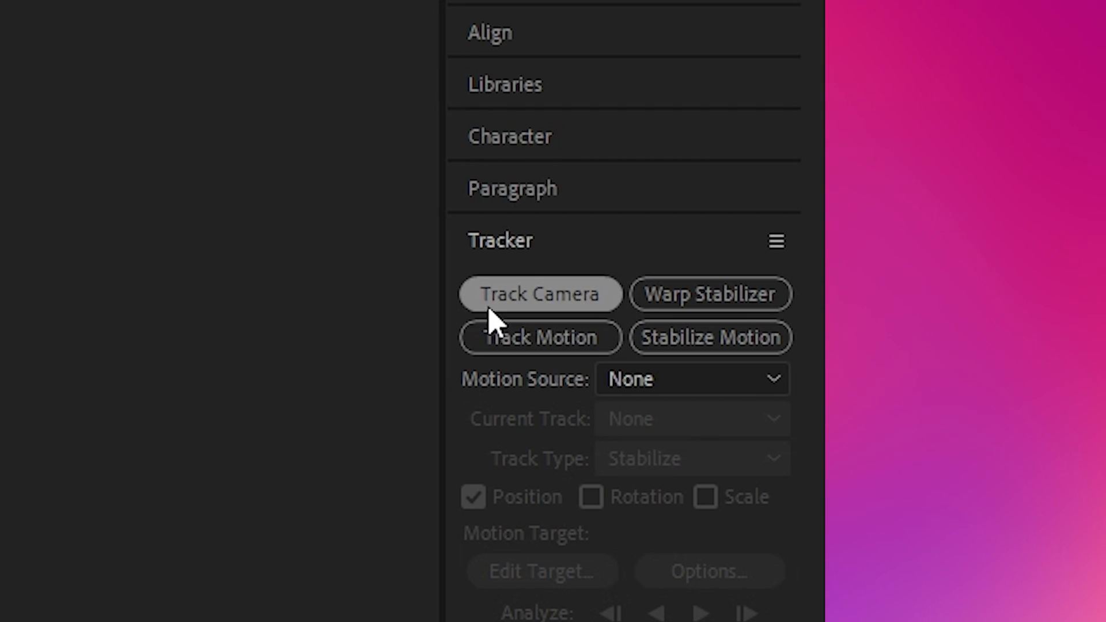
left_click(489, 307)
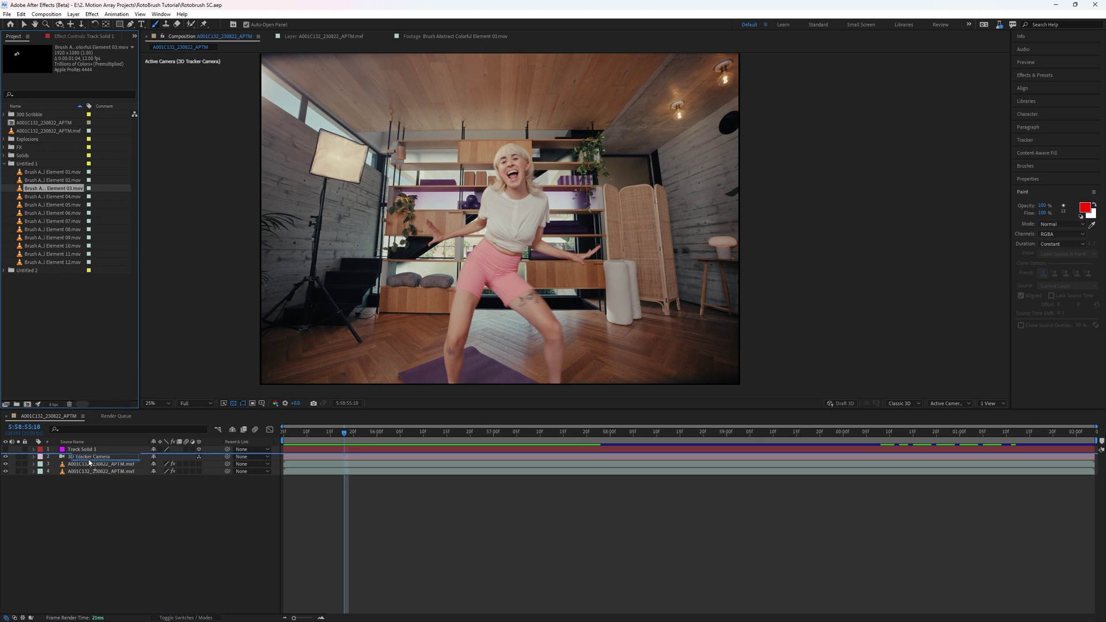
left_click_drag(89, 462, 90, 468)
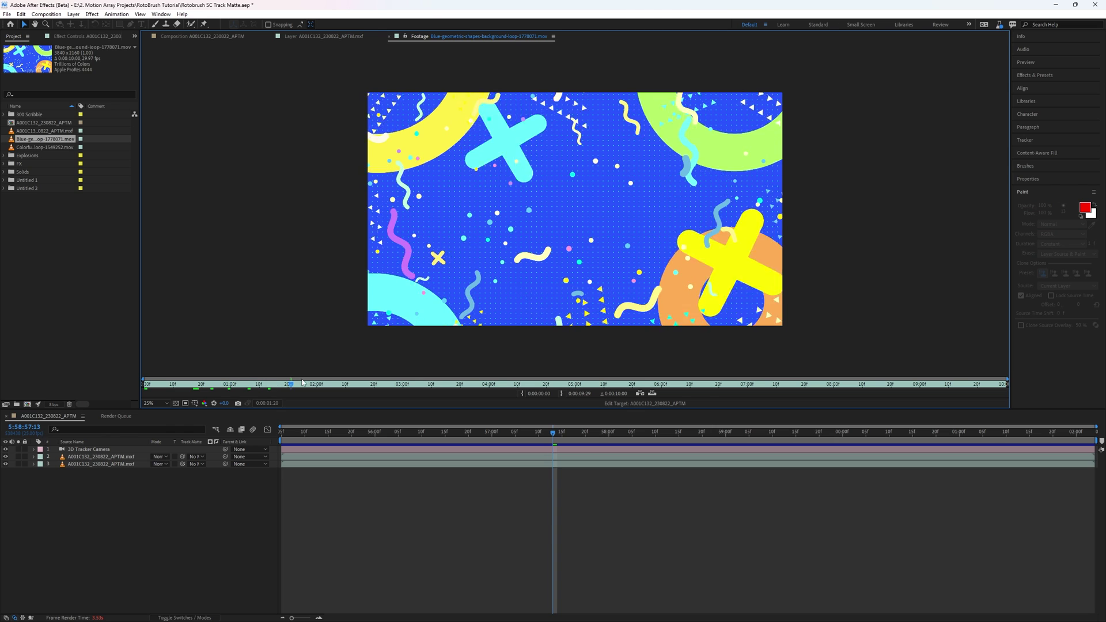
left_click_drag(302, 382, 890, 383)
Add the blue geometric background as layer 3 at 72% scale, track-matted to dancer layer 2
left_click(203, 36)
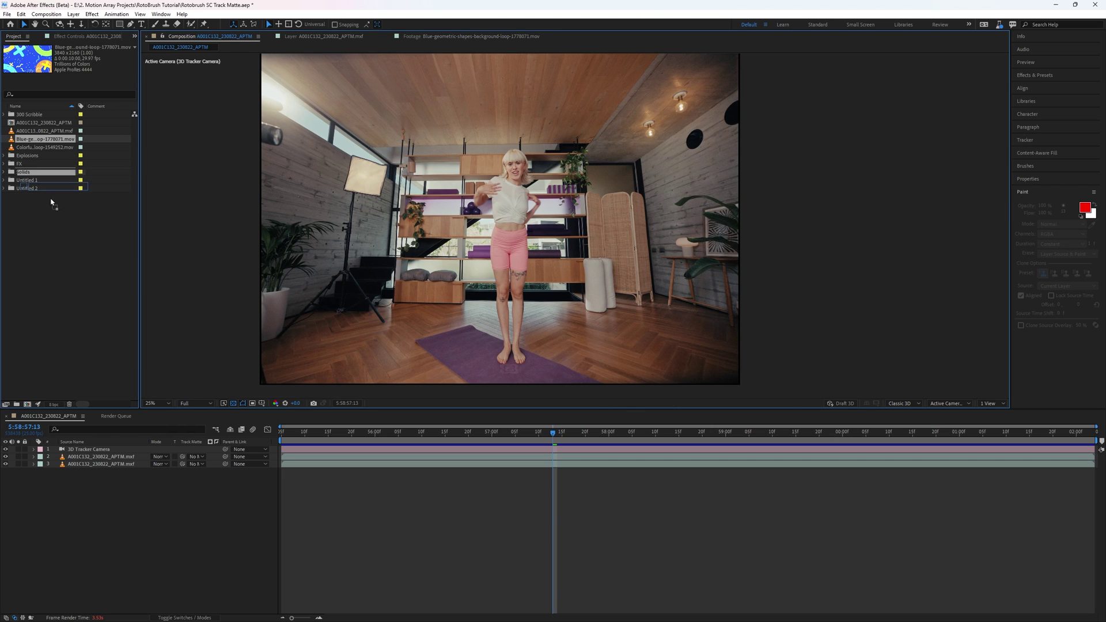
left_click_drag(79, 465, 79, 462)
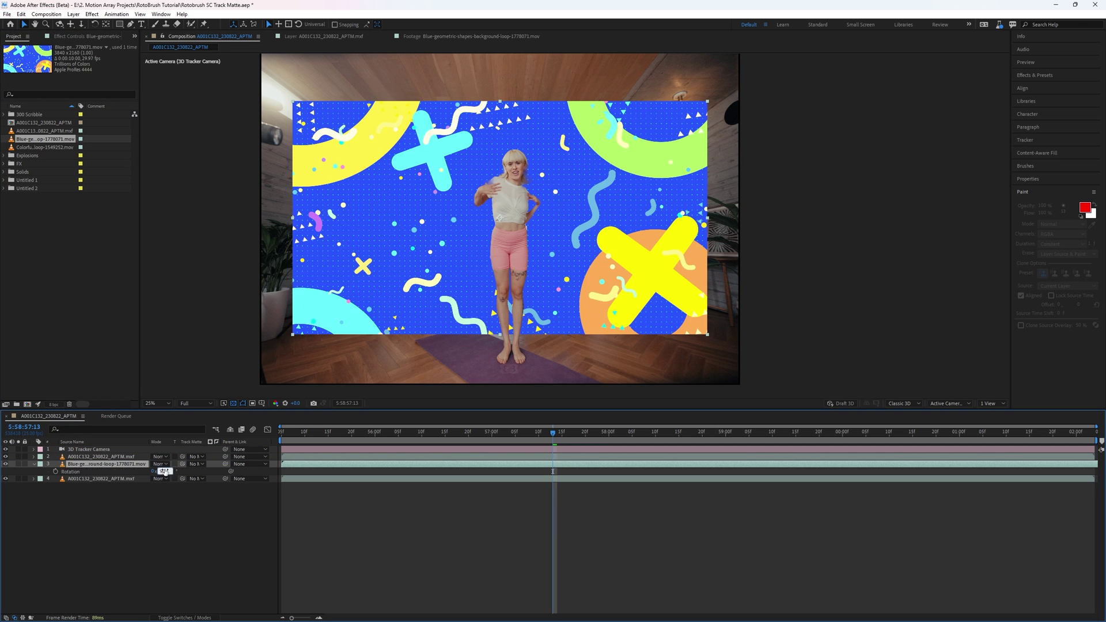
key("s")
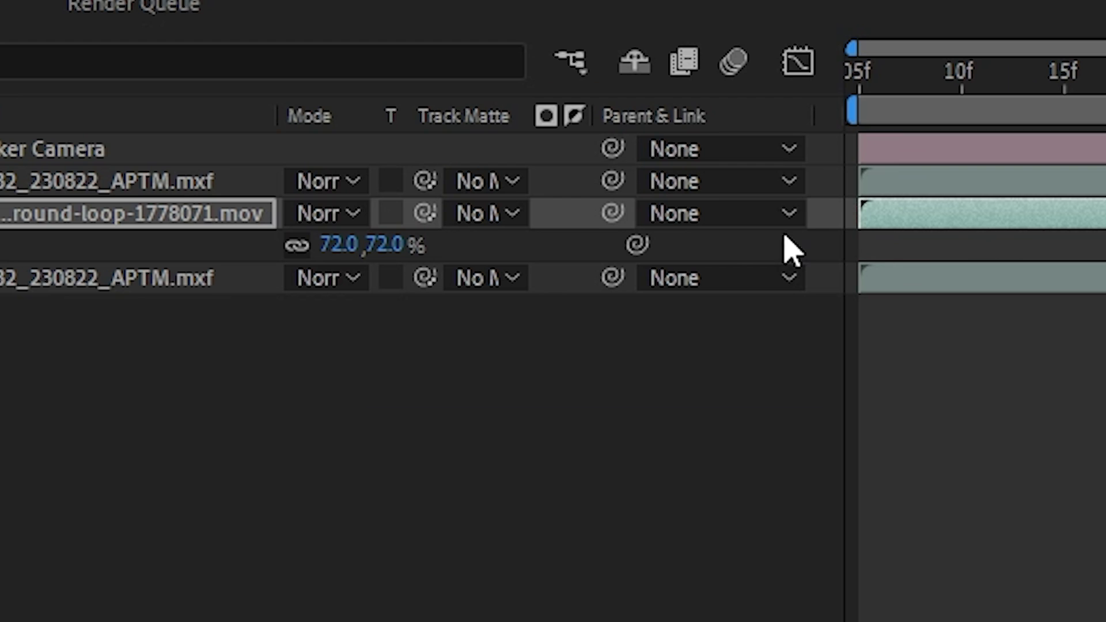
left_click(499, 217)
left_click(615, 354)
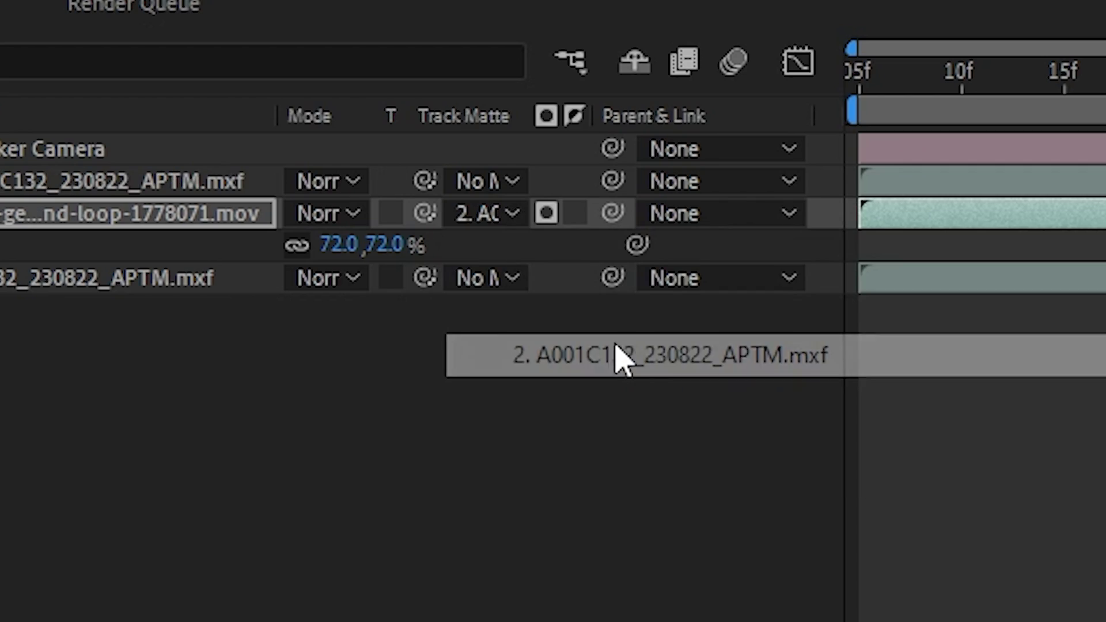
Preview the matted composition and lower the layer opacity to 78%
key("space")
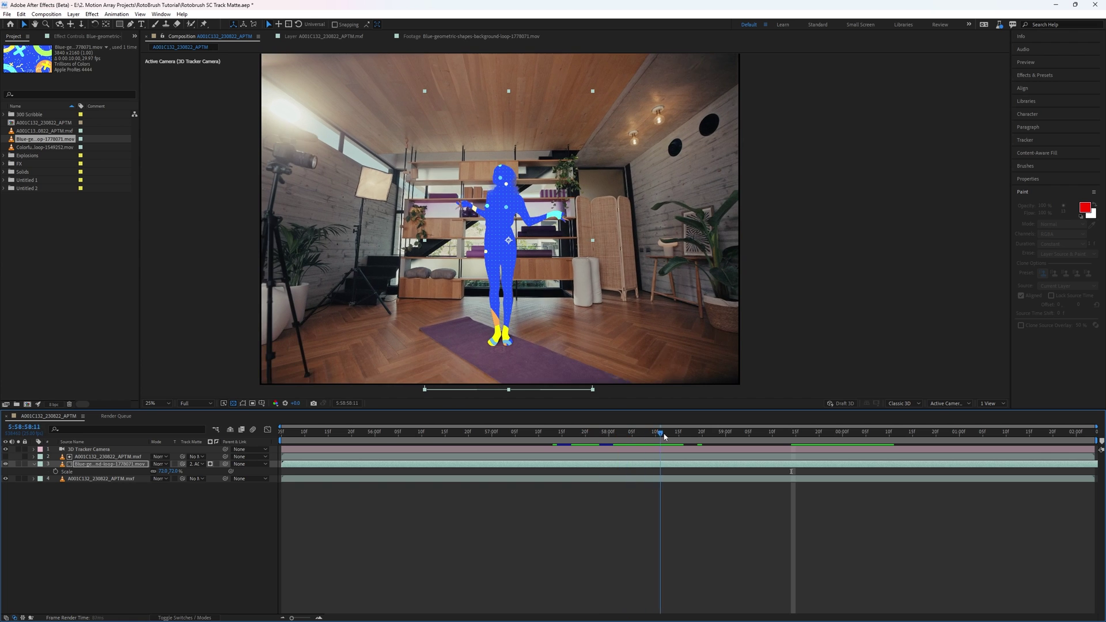
left_click_drag(800, 432, 821, 430)
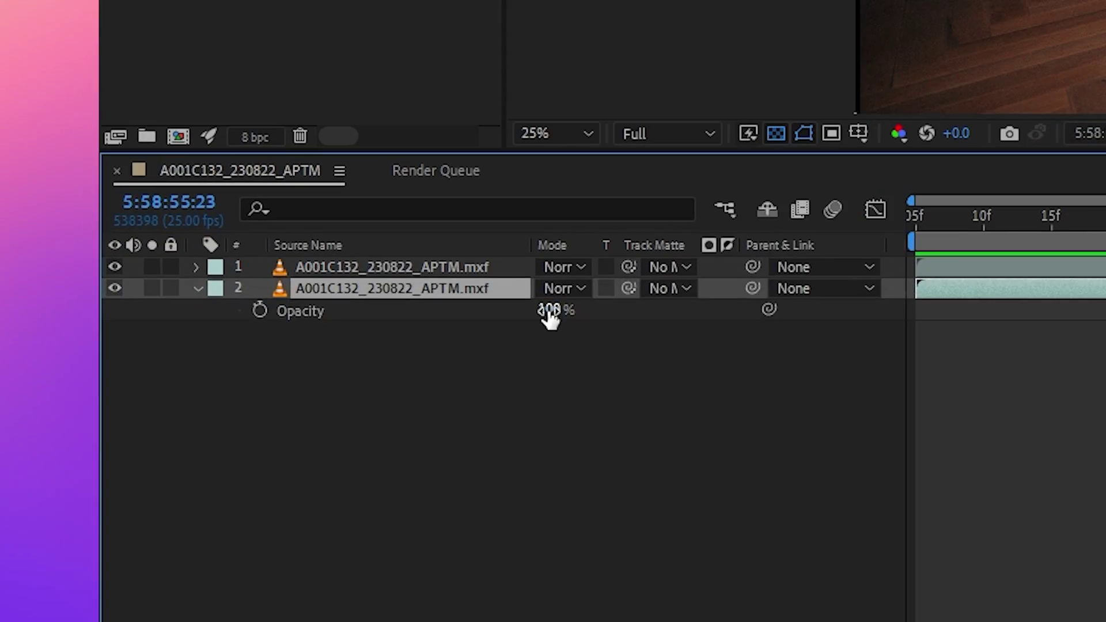
left_click_drag(548, 316, 257, 316)
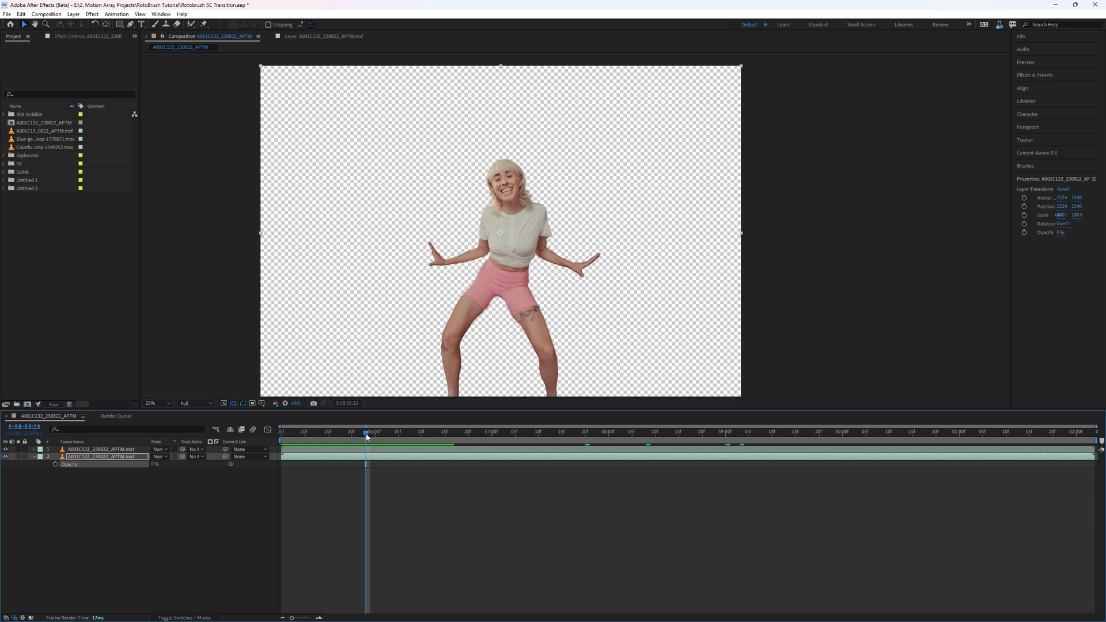
left_click_drag(371, 437, 454, 440)
Keyframe the top dancer's Position down to Y 3135 with eased motion, and keyframe layer 2's Opacity
left_click(454, 448)
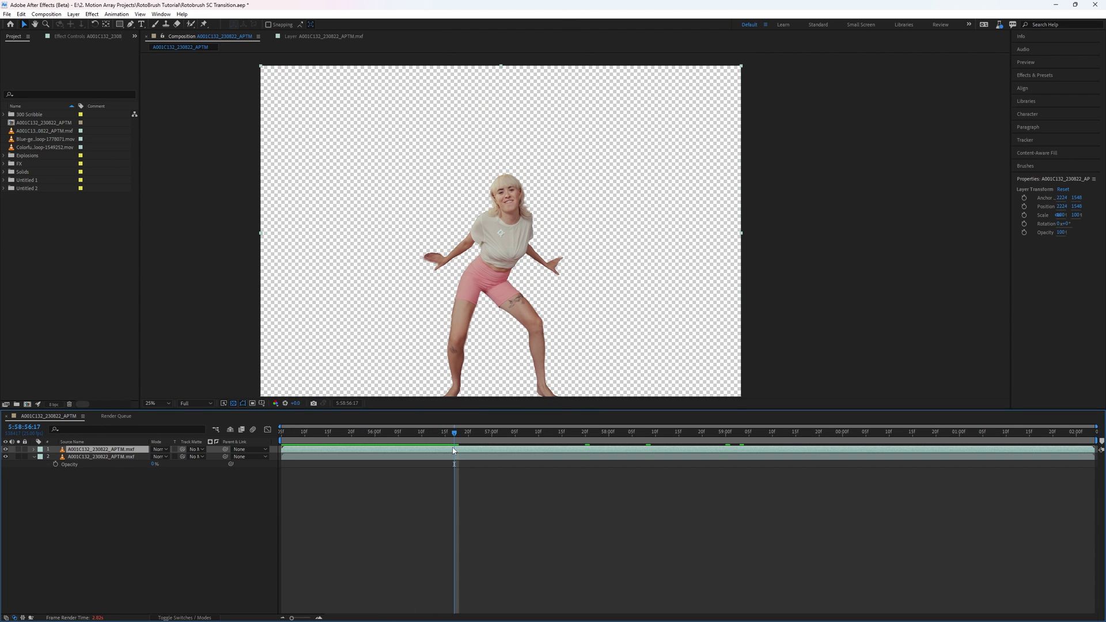
key("p")
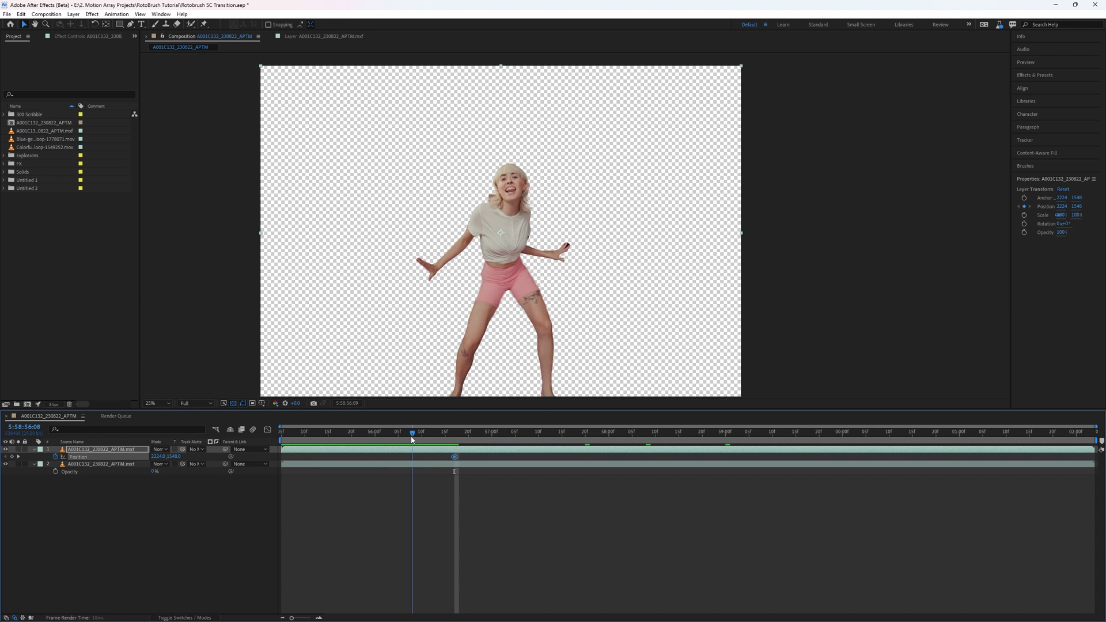
left_click_drag(249, 457, 931, 447)
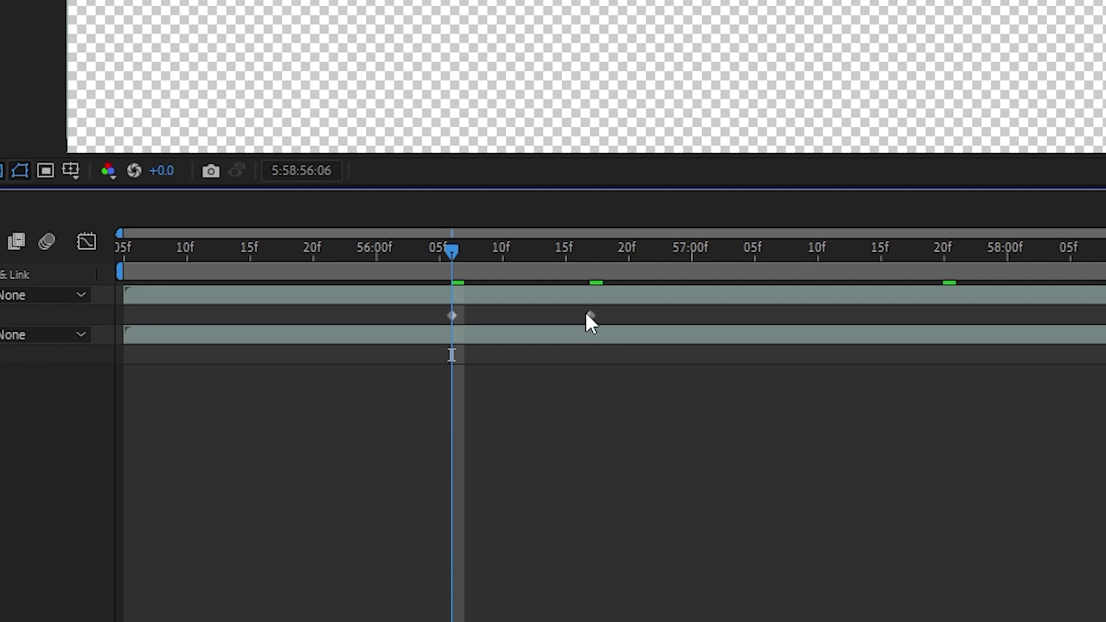
left_click(453, 457)
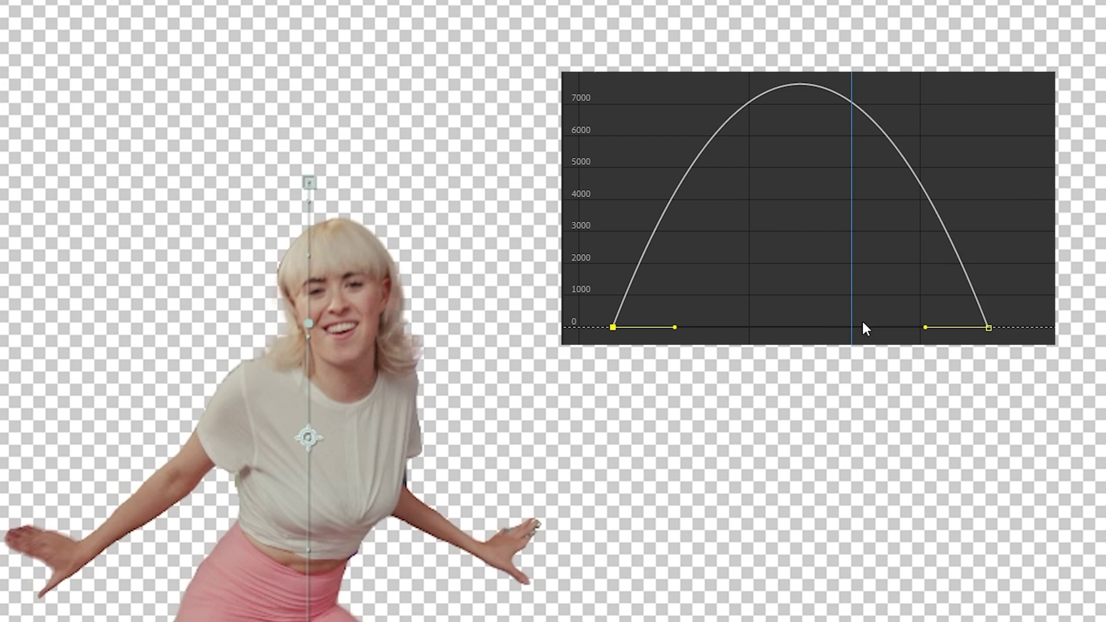
left_click_drag(924, 328, 816, 327)
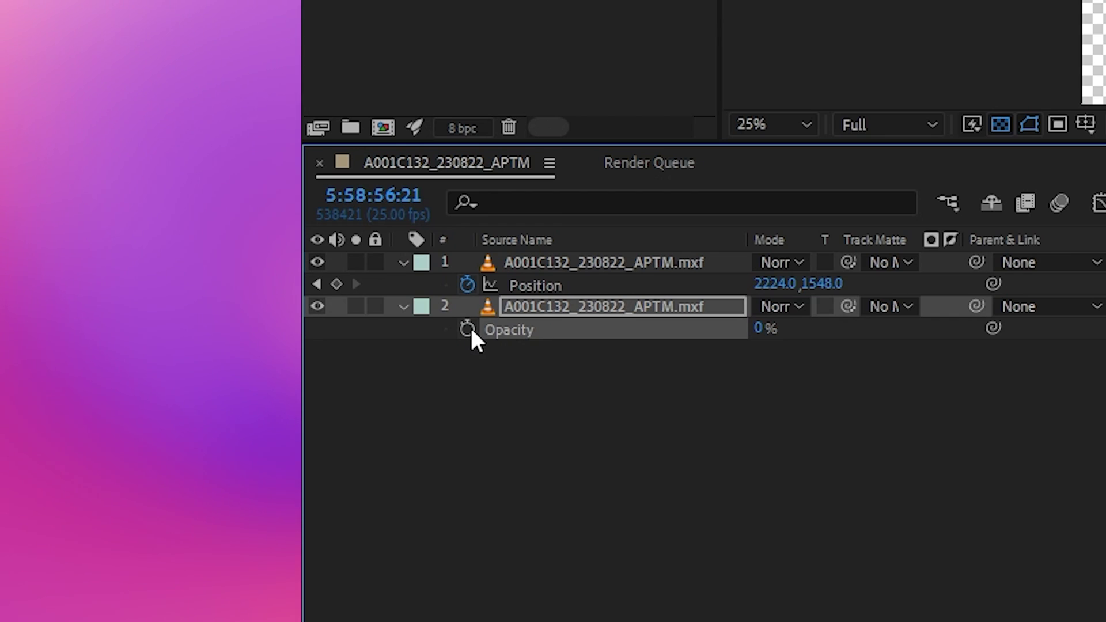
left_click(469, 326)
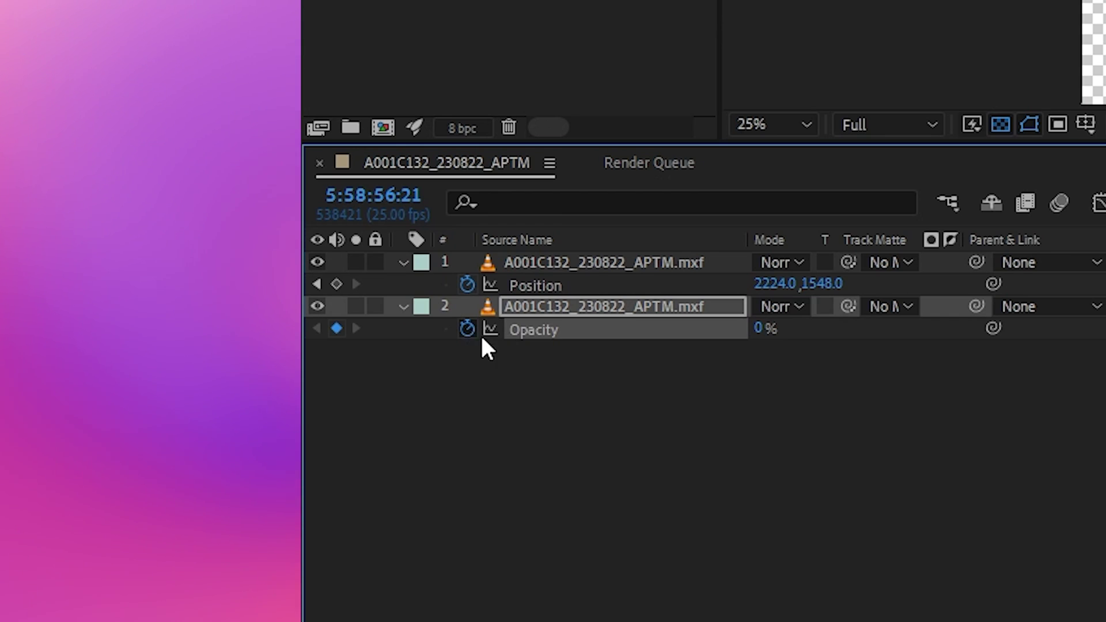
left_click_drag(486, 435, 541, 435)
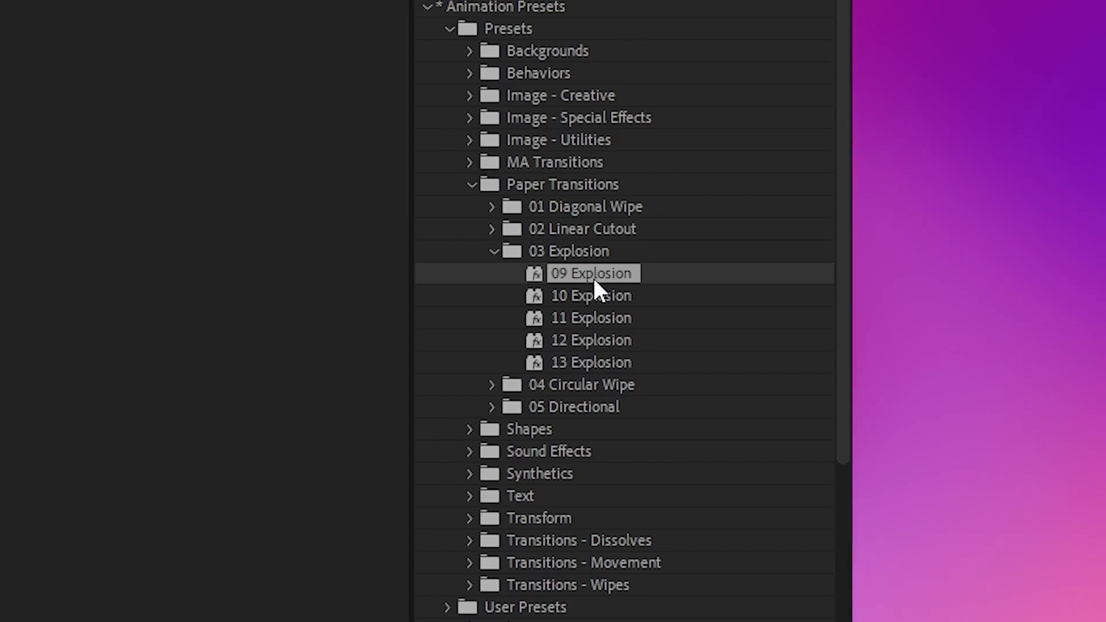
Apply the 09 Explosion preset from the Paper Transitions pack to the clip
left_click_drag(593, 278, 502, 323)
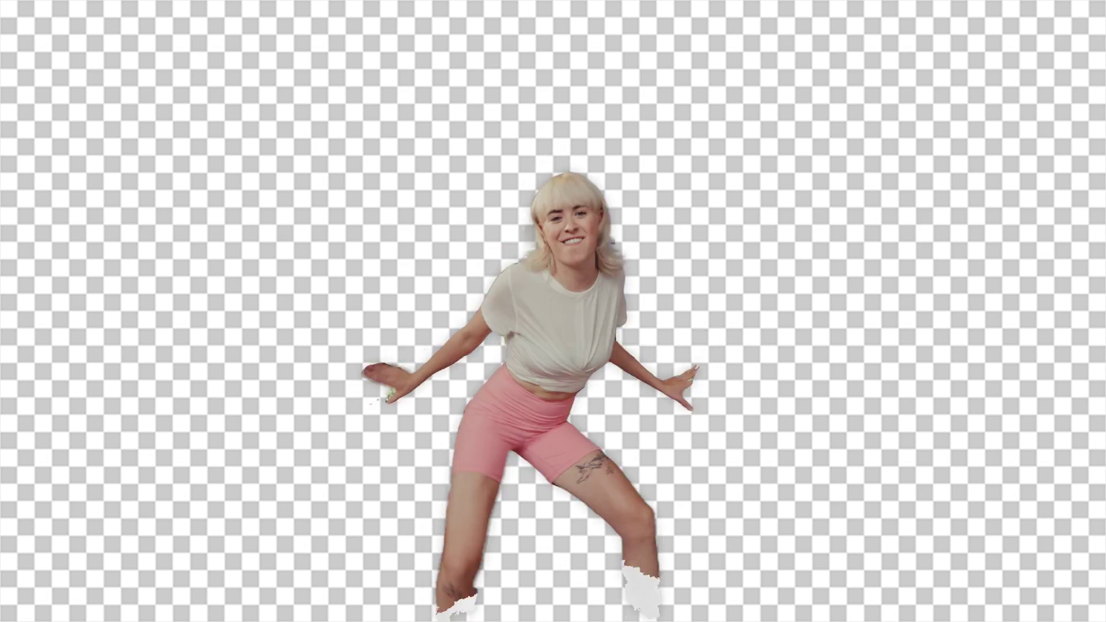